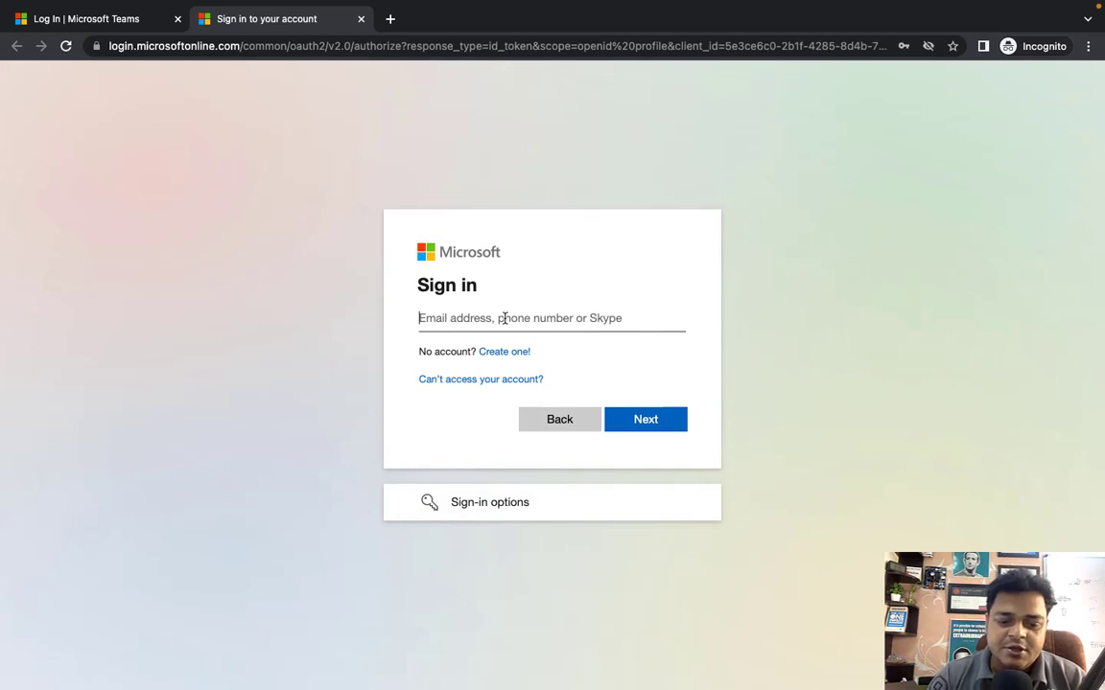
# Sign in to the Microsoft account with the account's e-mail address and password
pyautogui.press('super+v')
pyautogui.press('Return')
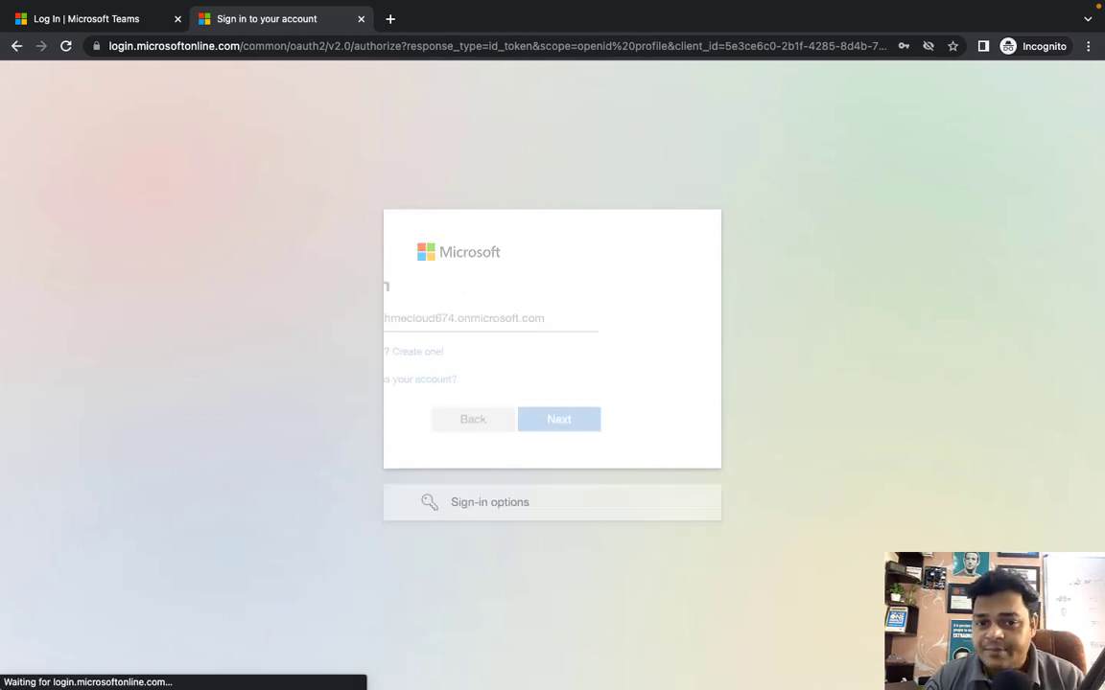
pyautogui.write('•••••••')
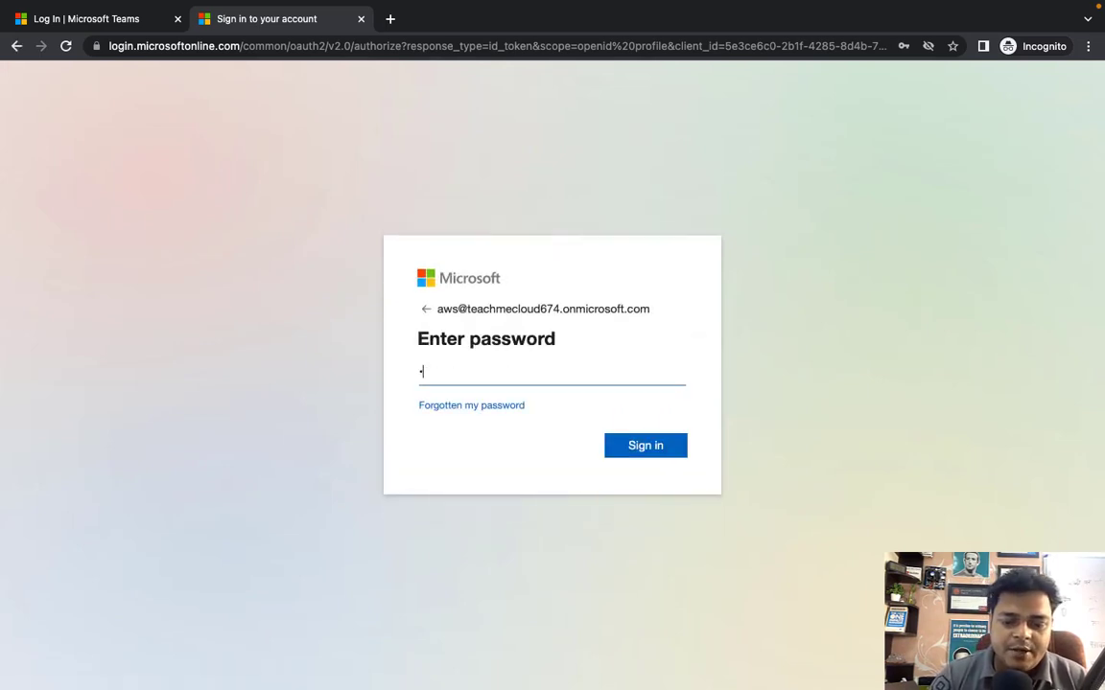
pyautogui.write('••')
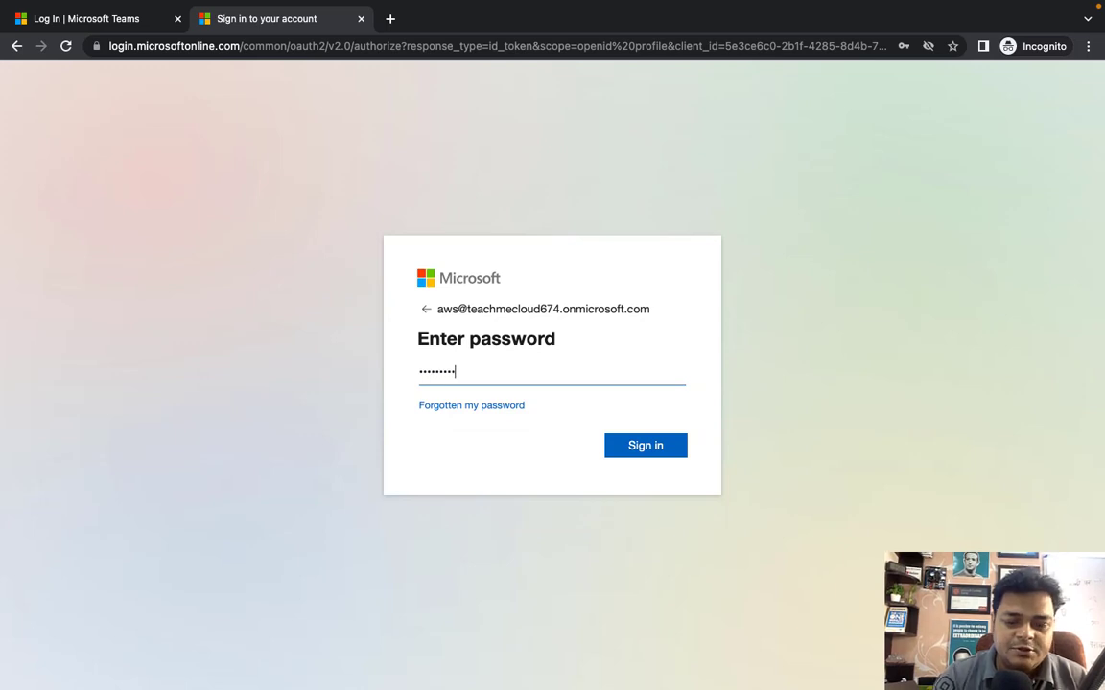
pyautogui.press('Return')
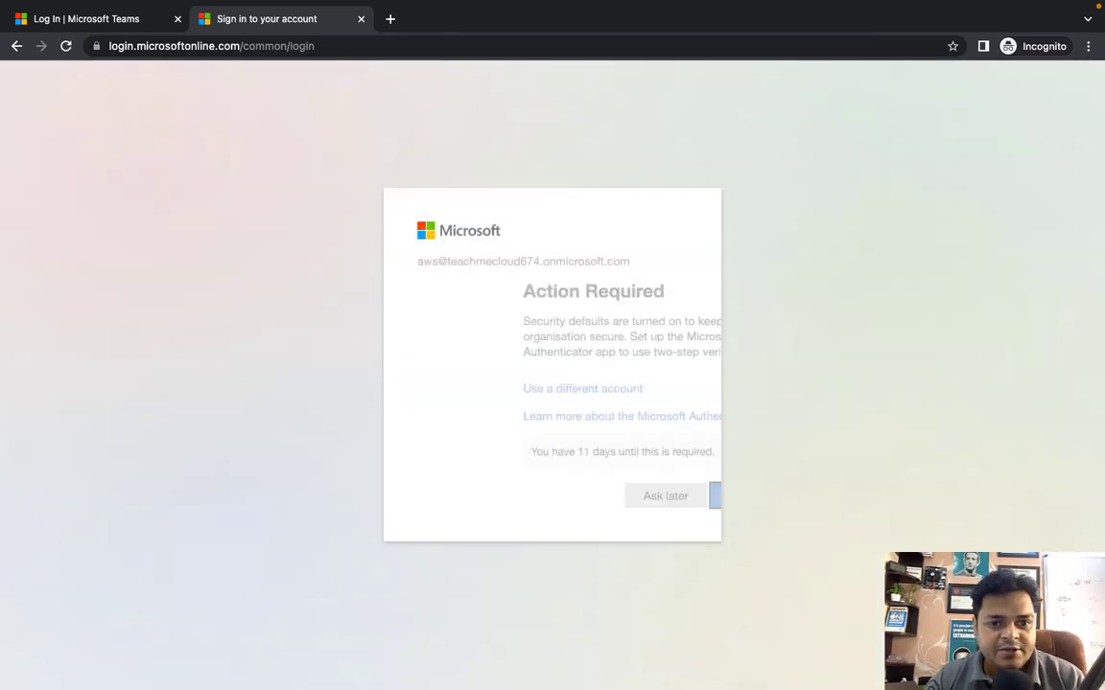
# Postpone the Microsoft Authenticator setup whenever offered, continue past the request for more information, and choose to stay signed in
pyautogui.click(552, 499)
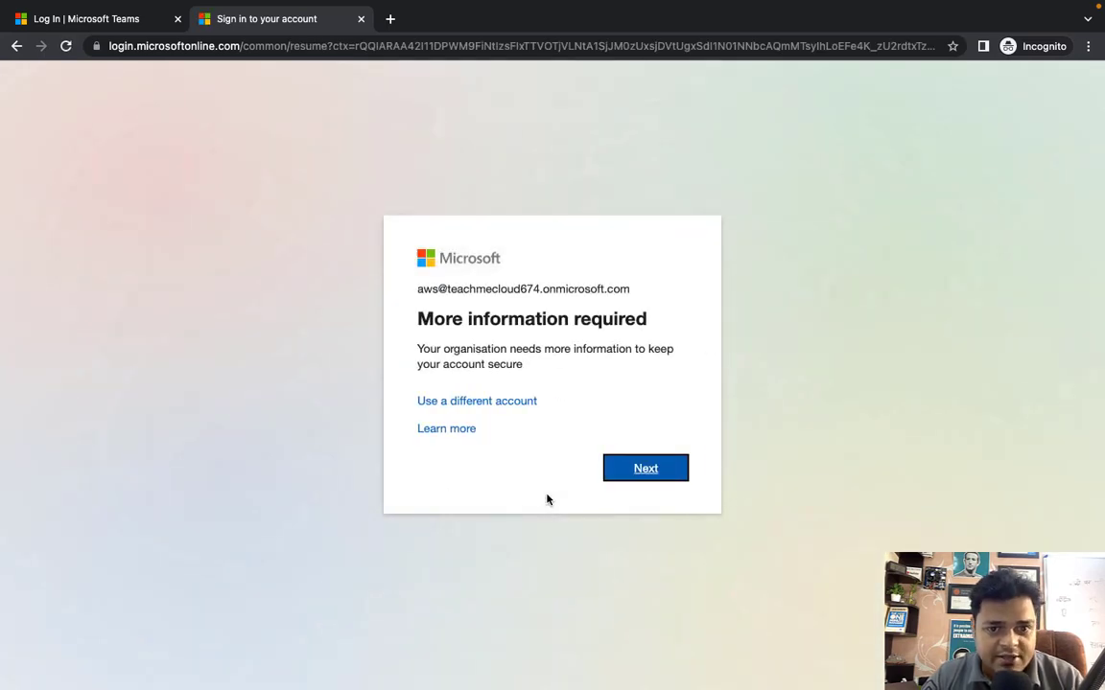
pyautogui.click(622, 468)
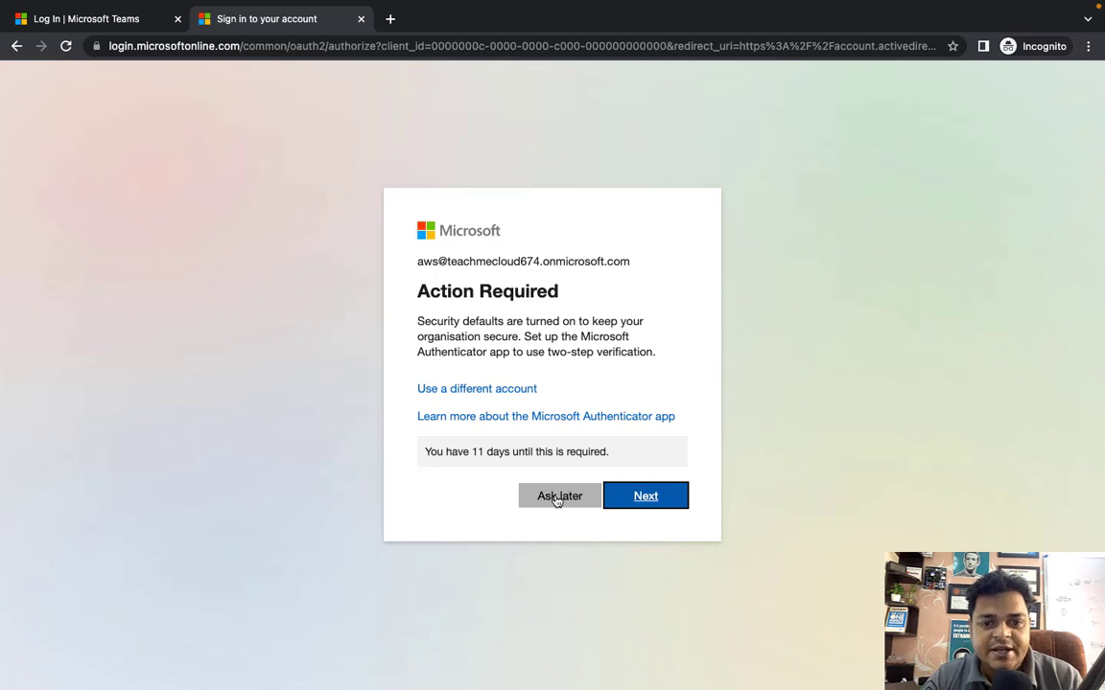
pyautogui.click(554, 495)
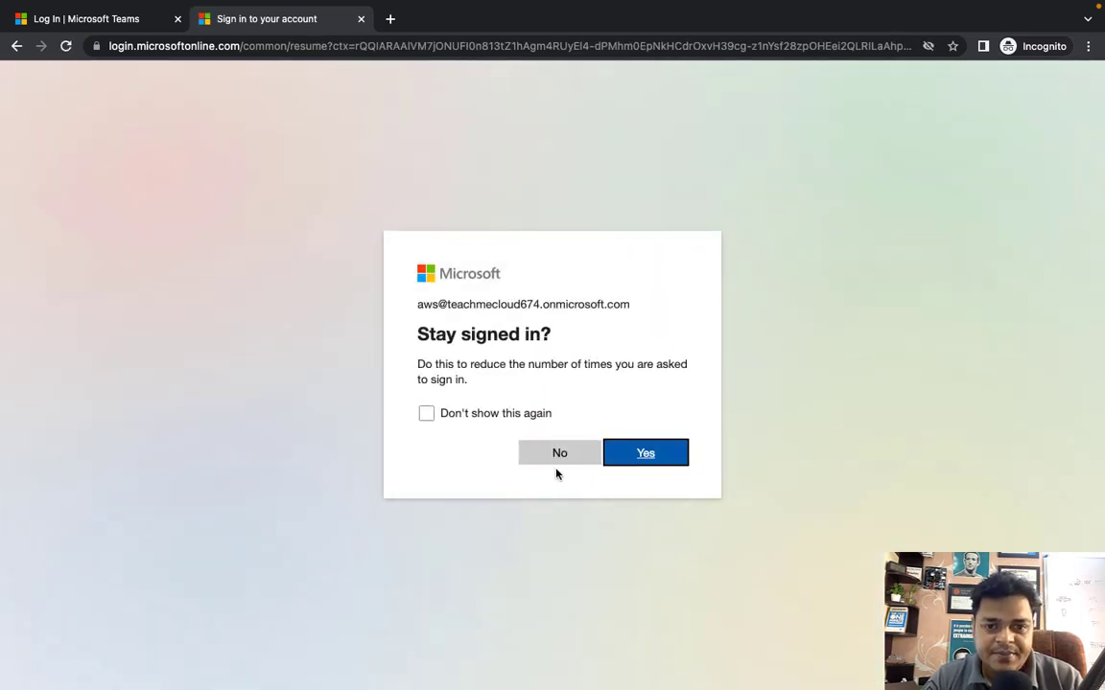
pyautogui.click(658, 451)
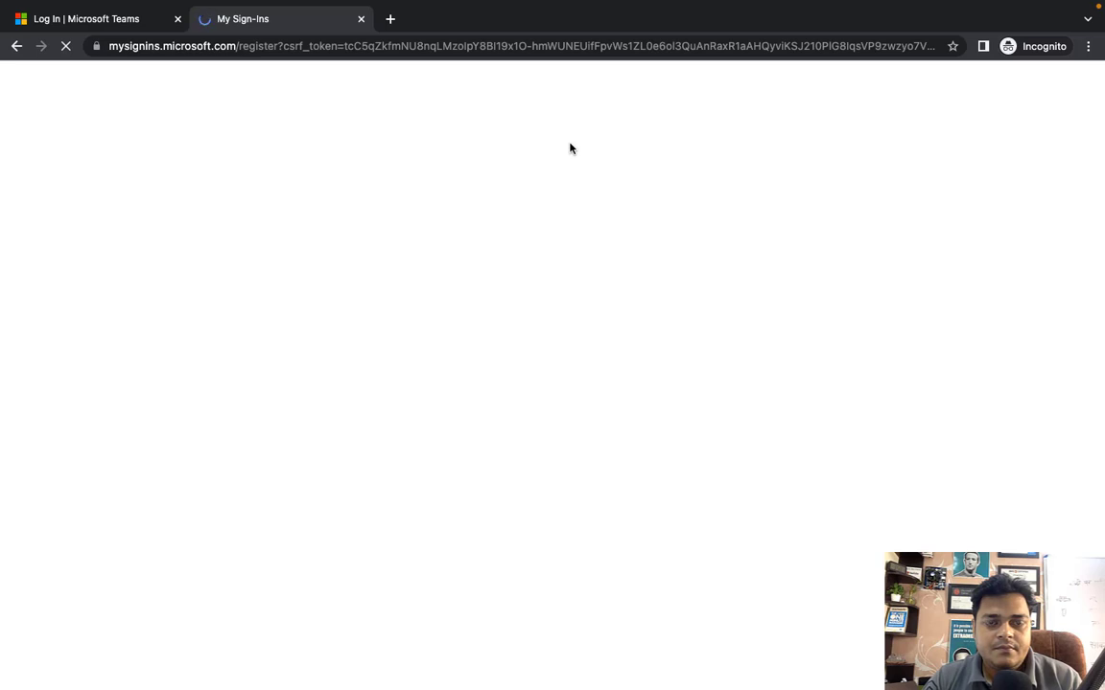
# Switch to the Windows session where Microsoft Teams is open in Chrome and check which account is signed in
pyautogui.hotkey('ctrl', 'Left')
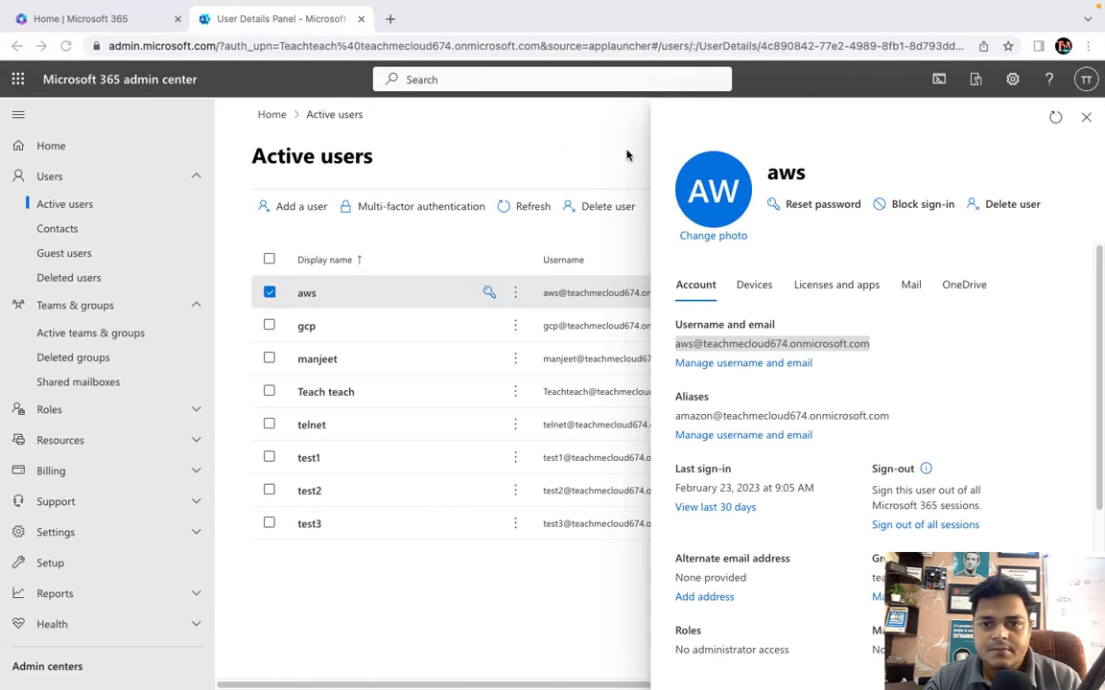
pyautogui.hotkey('ctrl', 'Right')
pyautogui.hotkey('ctrl', 'Left')
pyautogui.hotkey('ctrl', 'Left')
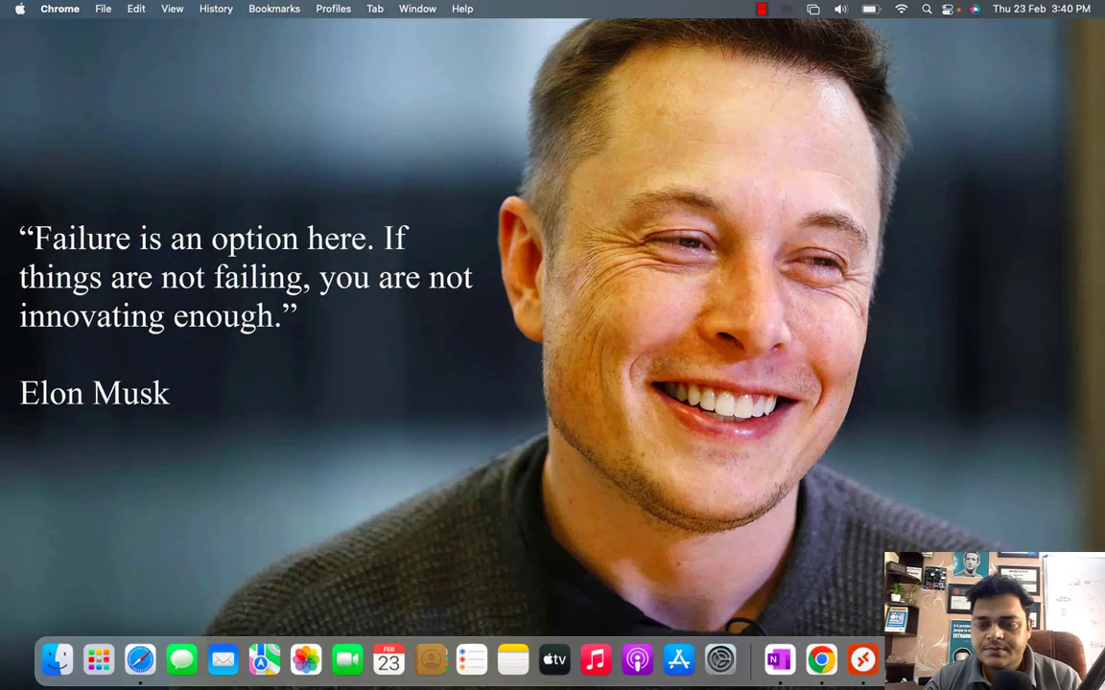
pyautogui.click(897, 446)
pyautogui.click(955, 494)
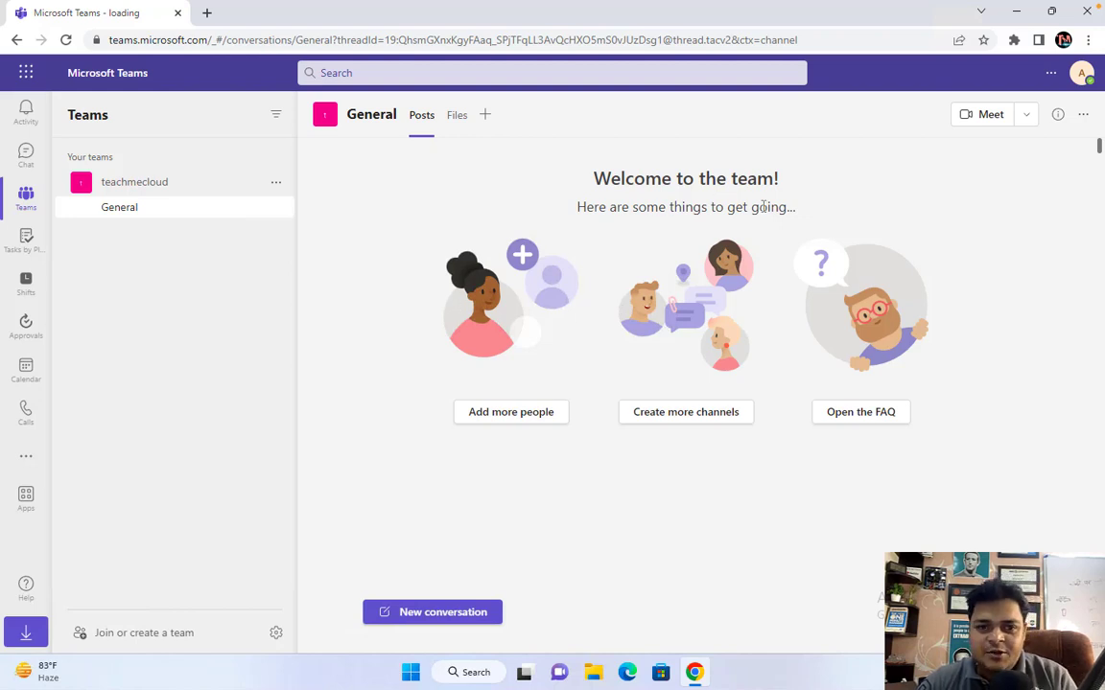
pyautogui.click(1080, 75)
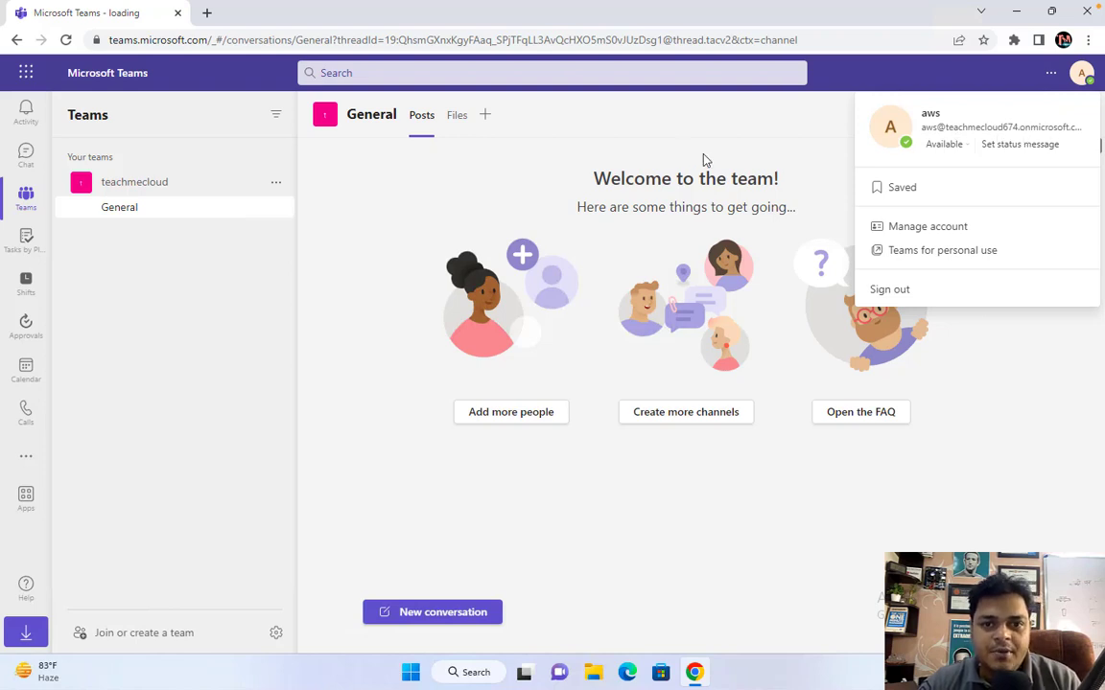
pyautogui.click(625, 139)
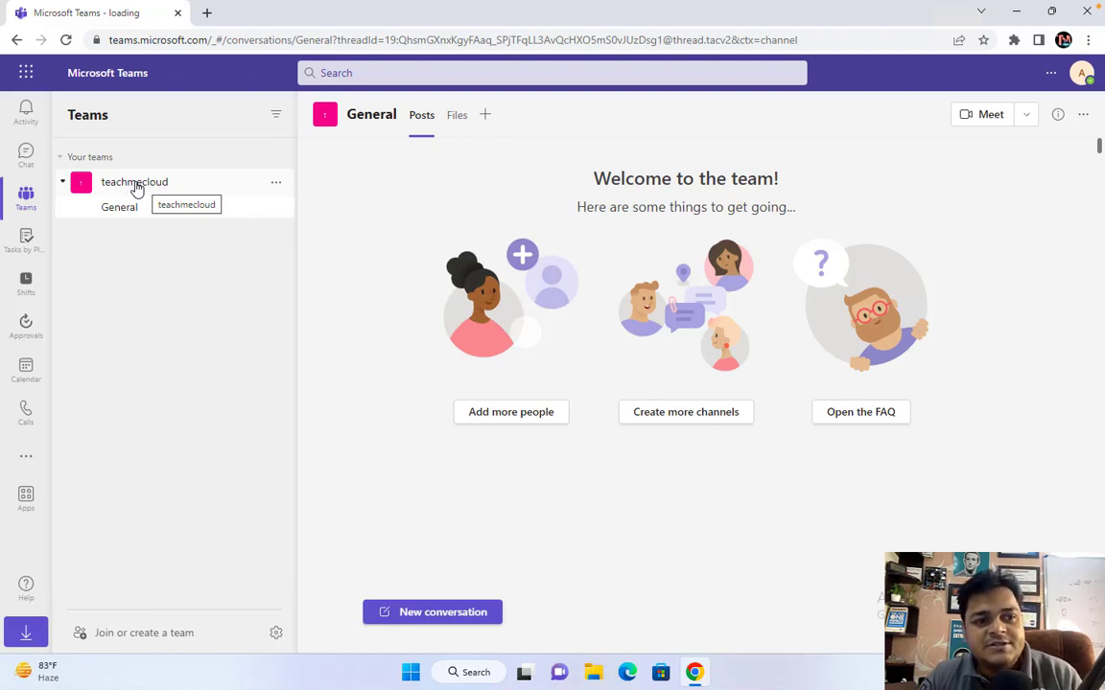
# Start creating a new team from scratch and make it public
pyautogui.click(158, 644)
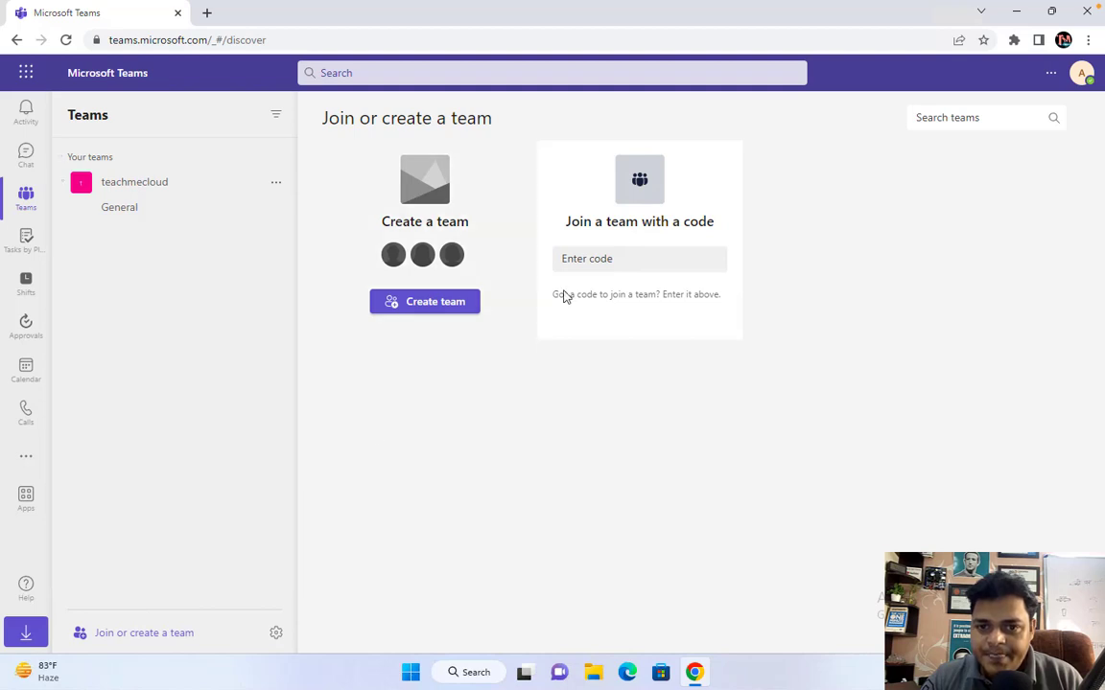
pyautogui.moveTo(634, 227)
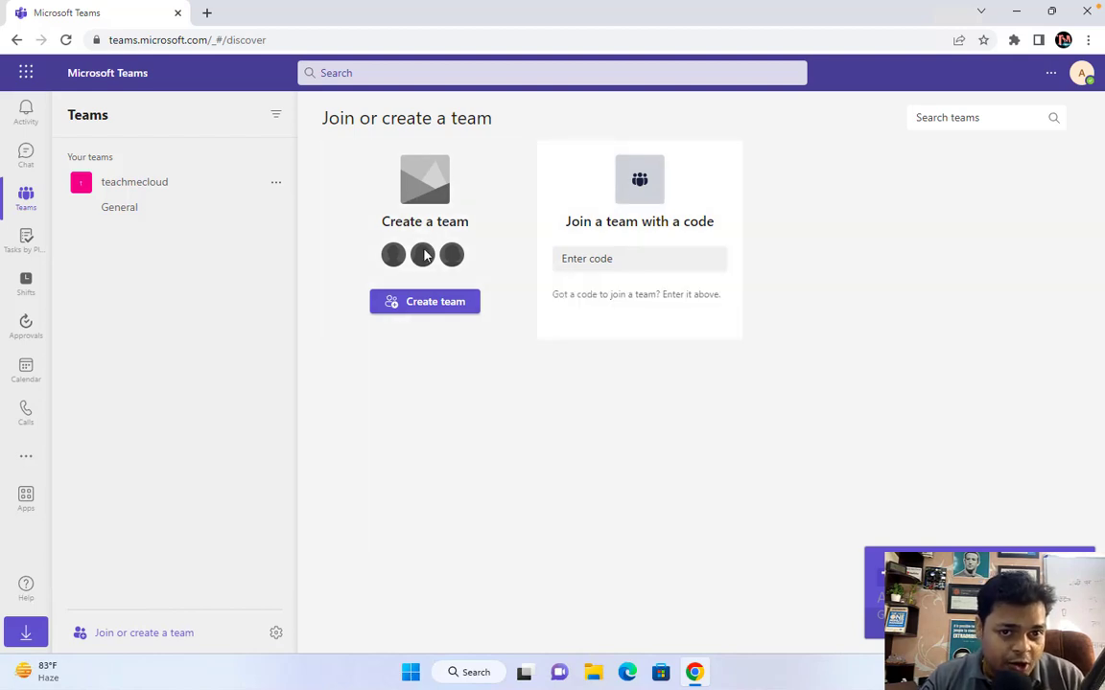
pyautogui.click(427, 303)
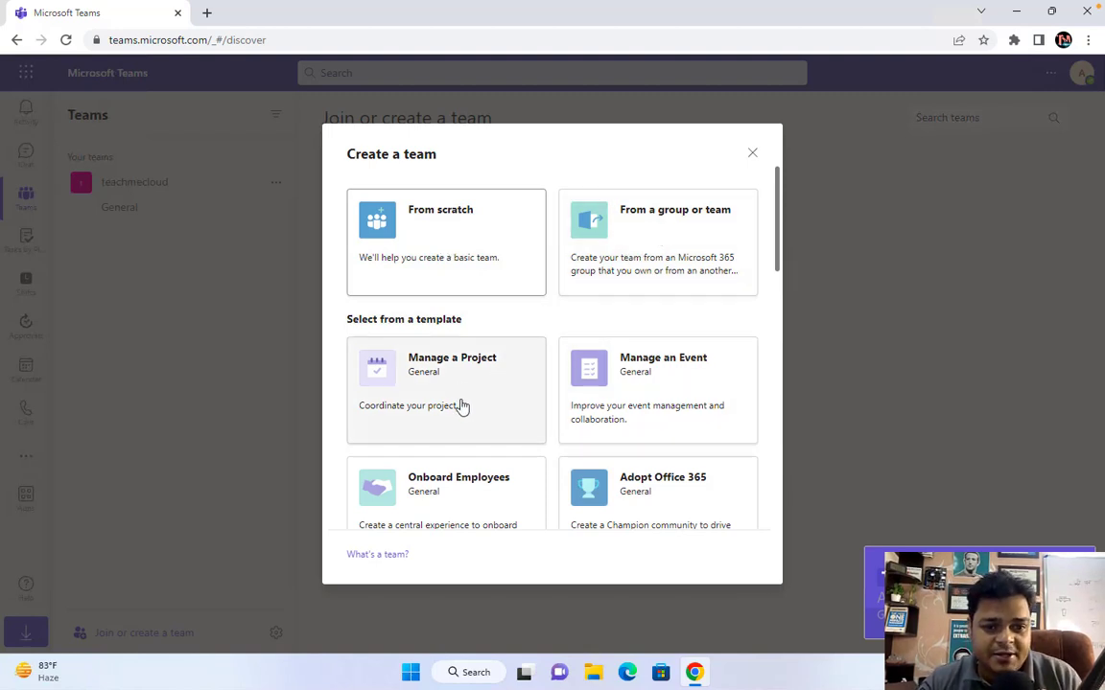
pyautogui.scroll(-1, 461, 406)
pyautogui.scroll(-3, 660, 479)
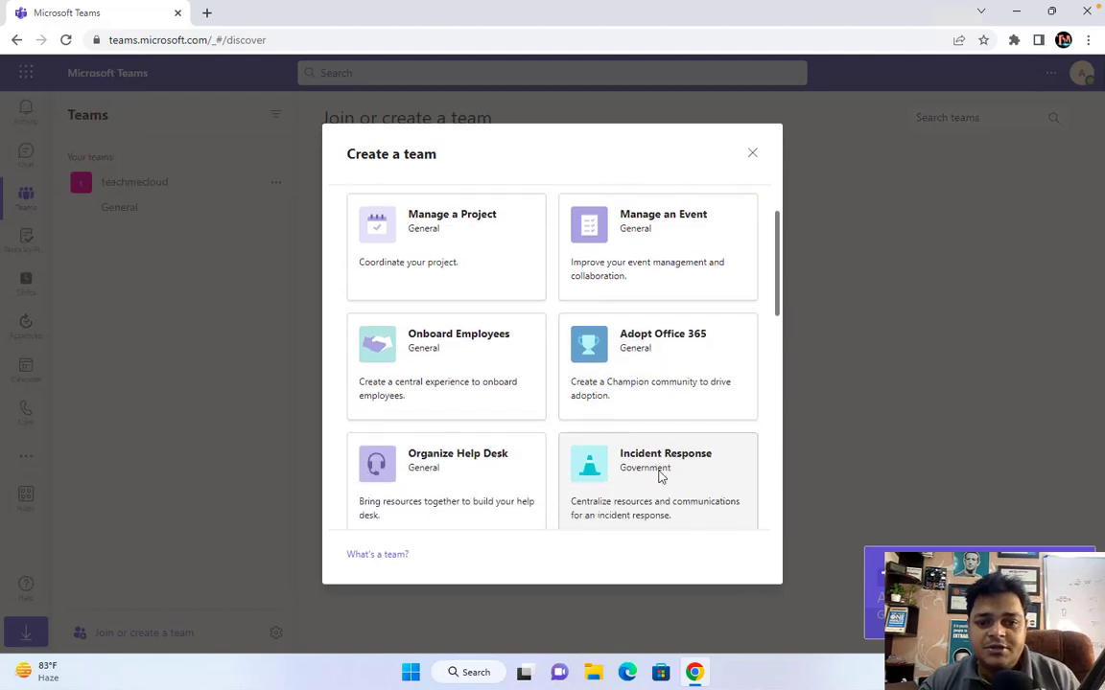
pyautogui.scroll(-5, 659, 478)
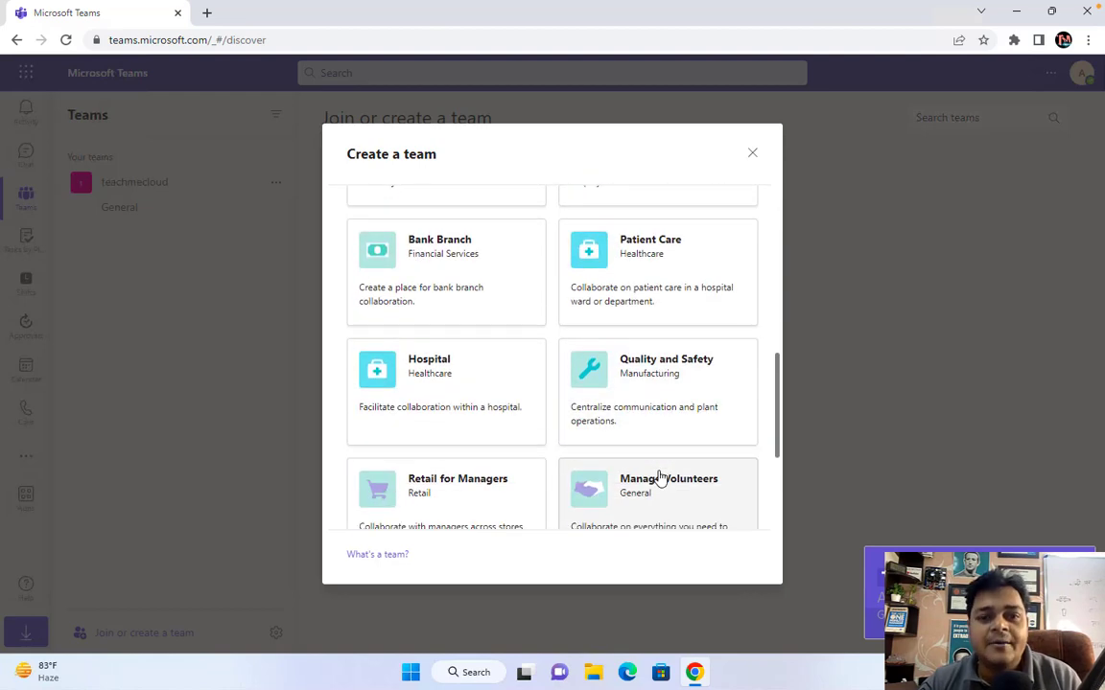
pyautogui.scroll(8, 660, 478)
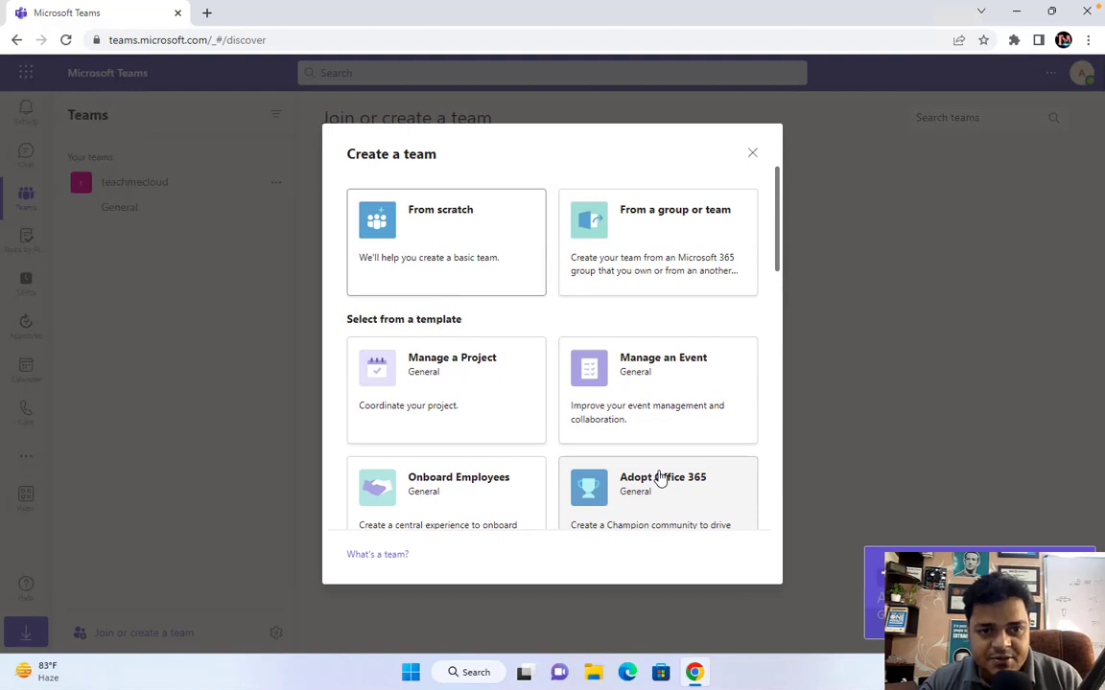
pyautogui.click(439, 221)
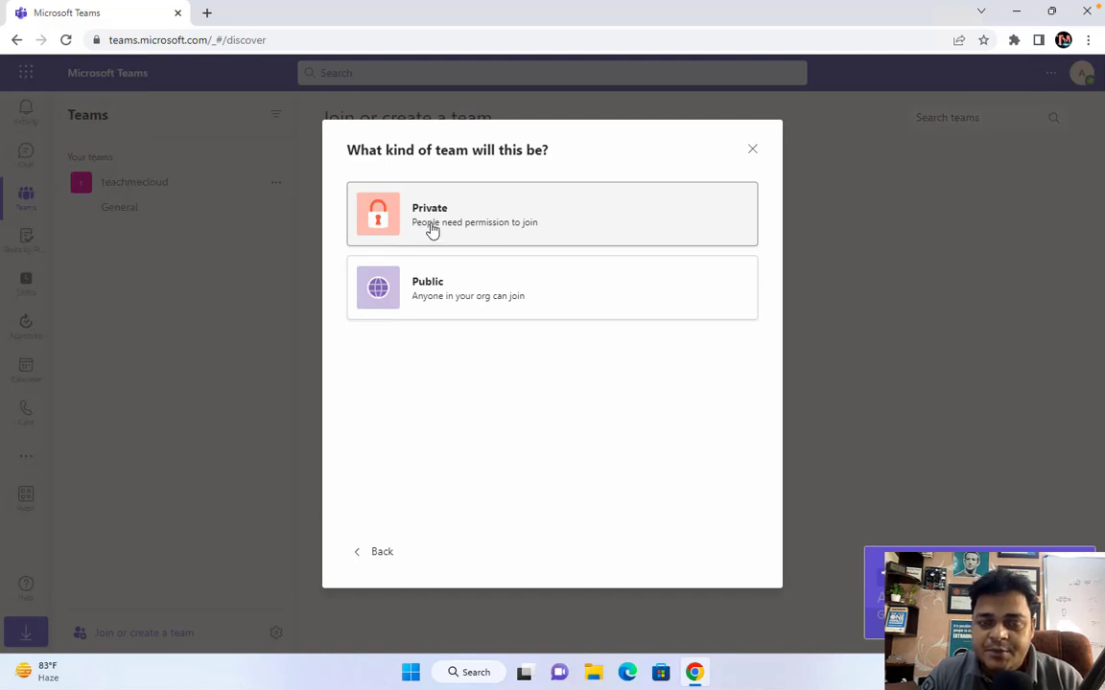
pyautogui.click(422, 288)
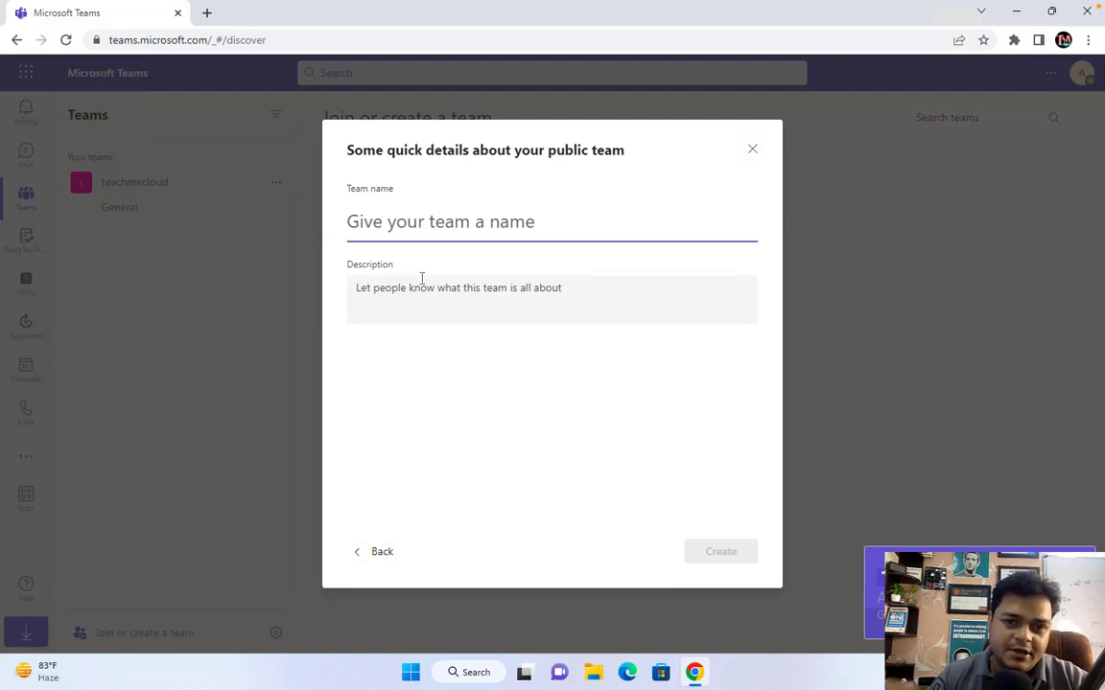
# Name the public team Cloud Training and create it
pyautogui.write('Clo8')
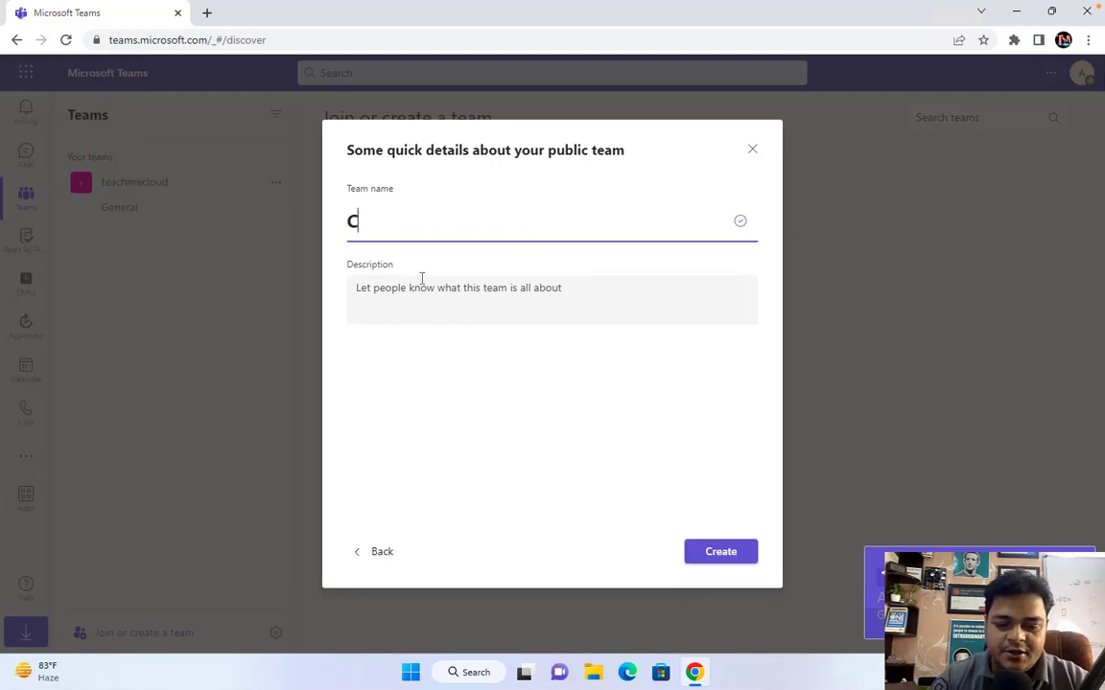
pyautogui.press('BackSpace')
pyautogui.press('BackSpace')
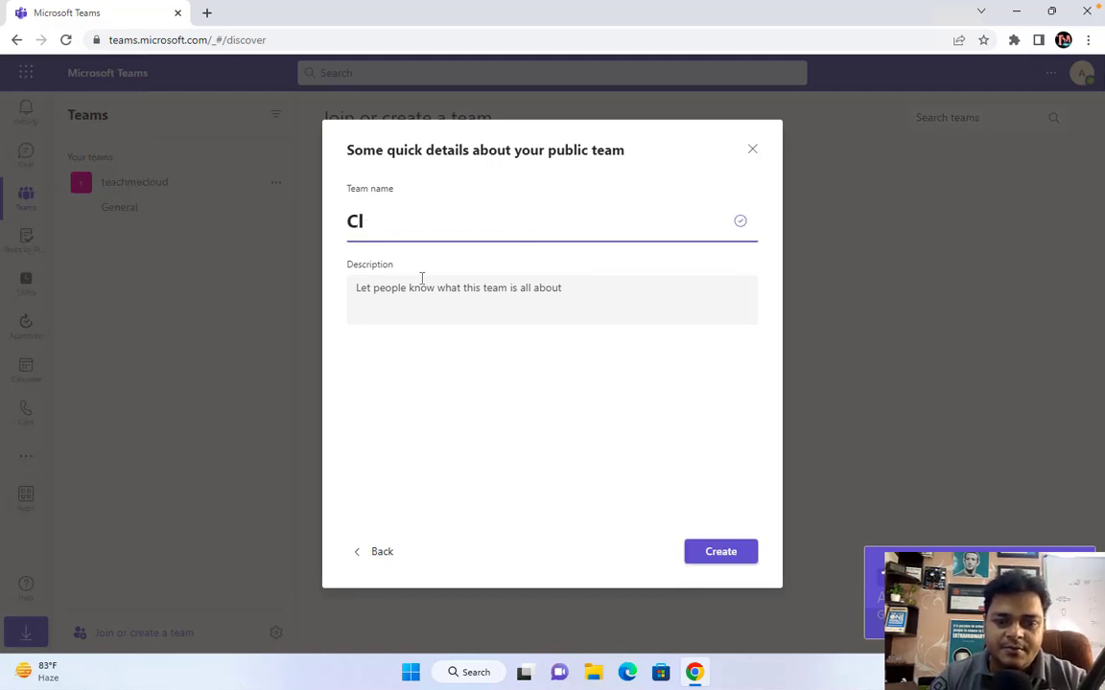
pyautogui.write('oud ')
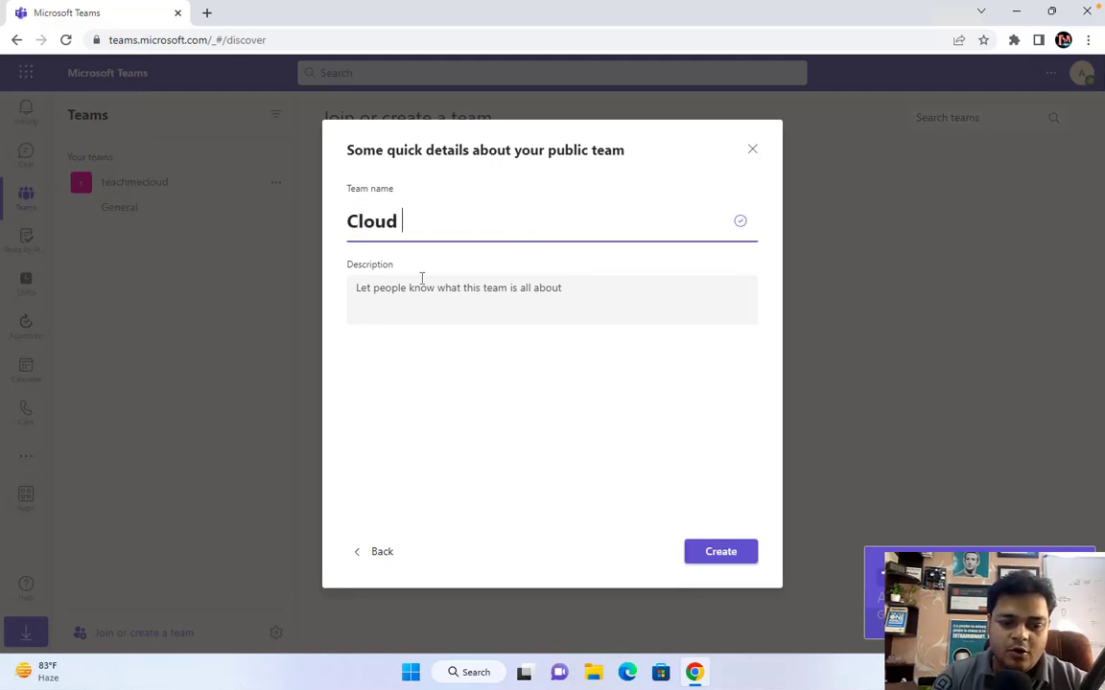
pyautogui.write('Training')
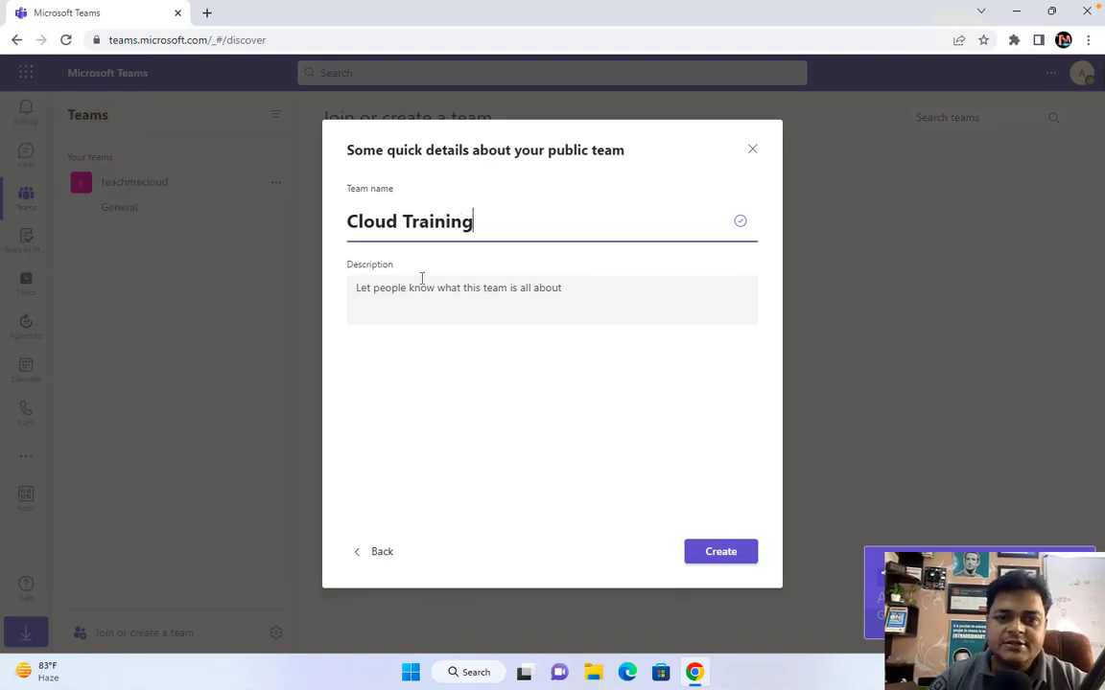
pyautogui.click(713, 552)
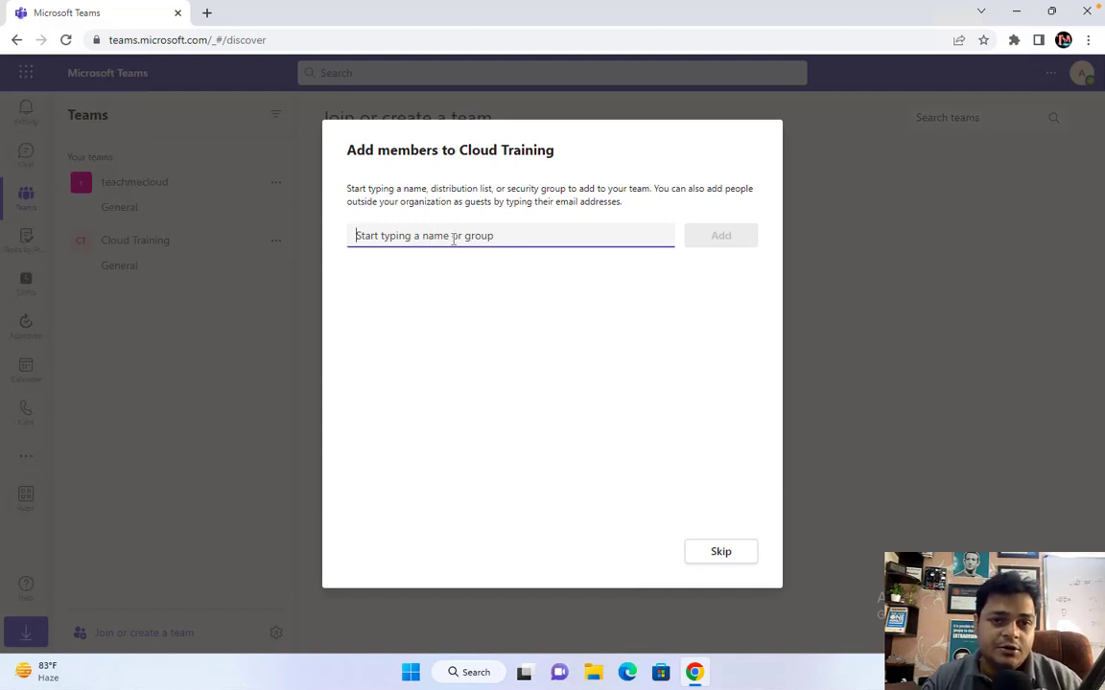
pyautogui.write('aws')
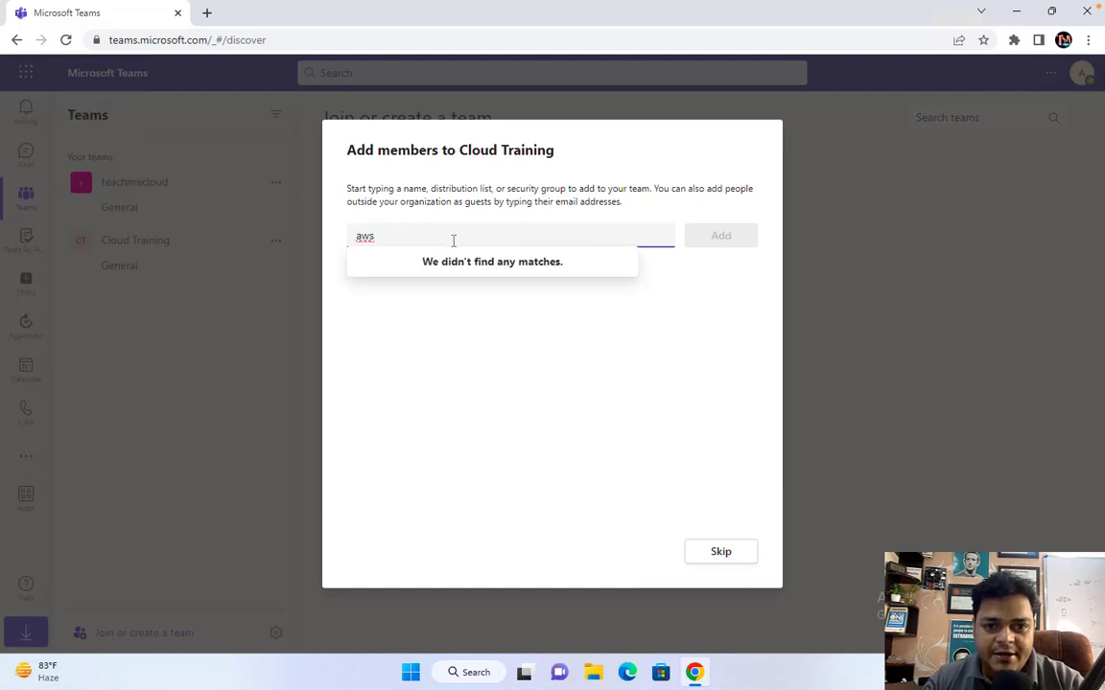
pyautogui.press('BackSpace')
pyautogui.press('BackSpace')
pyautogui.press('BackSpace')
# Add gcp, the user matching "man" and the Teach teach account as members of Cloud Training, and collapse the team's channel list
pyautogui.write('gcp')
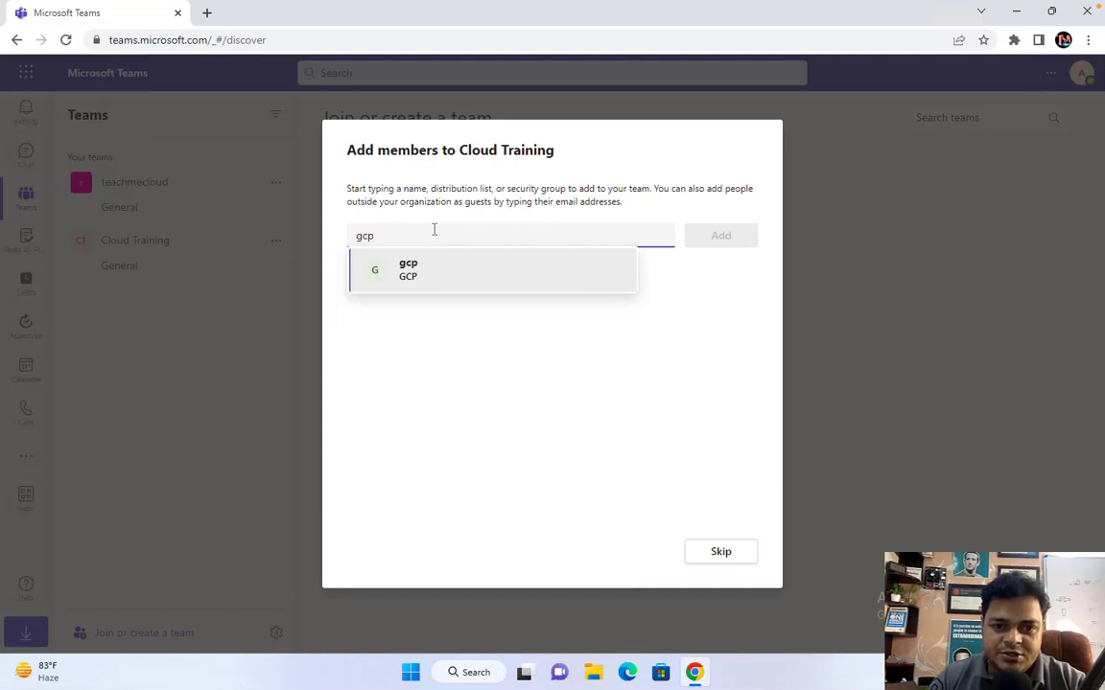
pyautogui.click(417, 265)
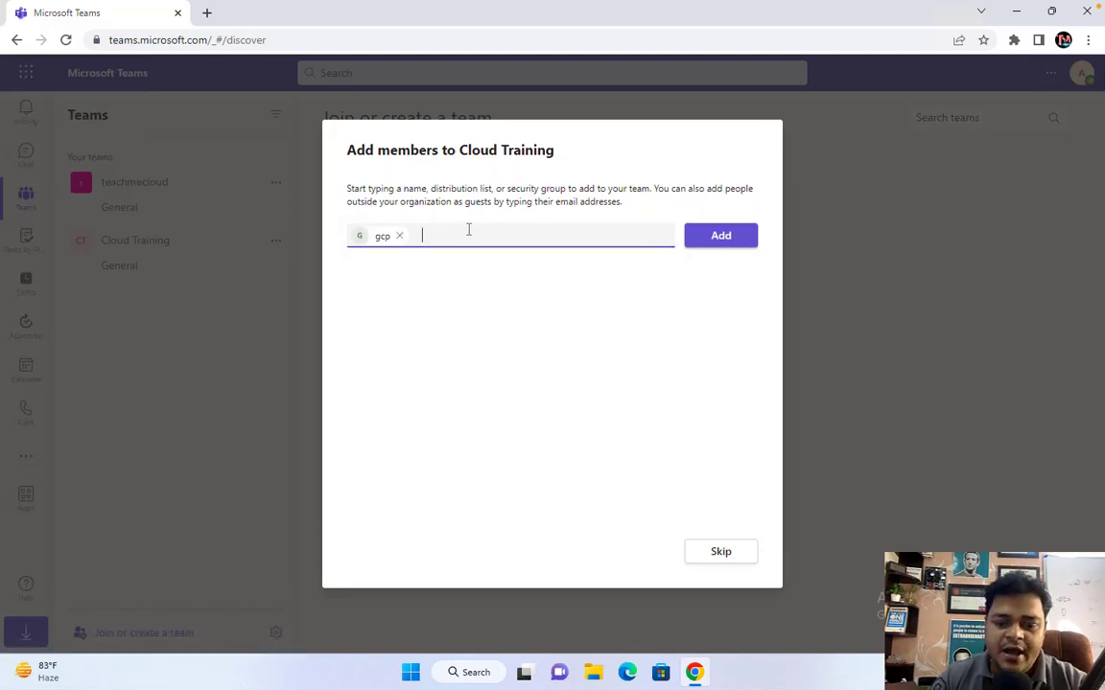
pyautogui.write('man')
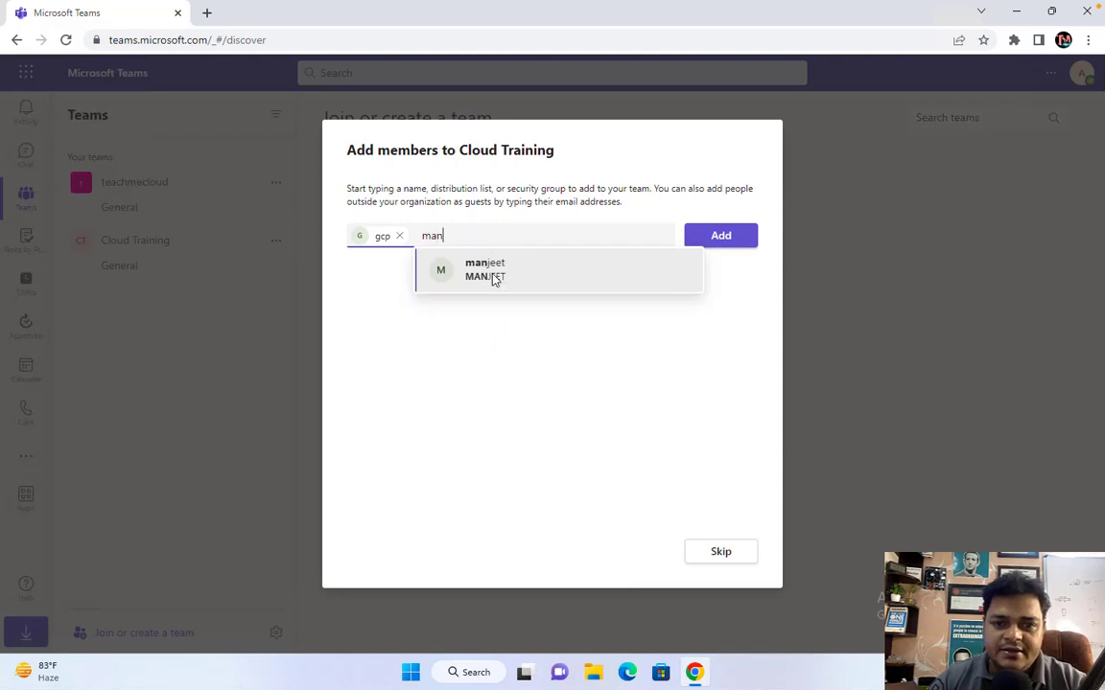
pyautogui.click(494, 274)
pyautogui.write('te')
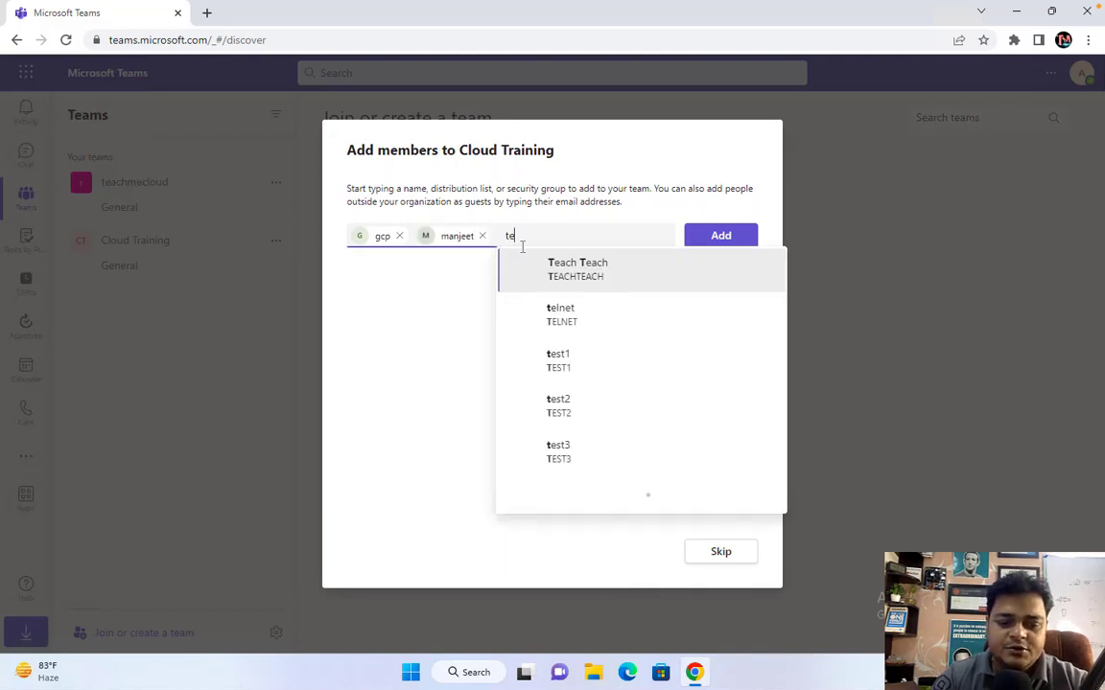
pyautogui.write('ach')
pyautogui.click(594, 273)
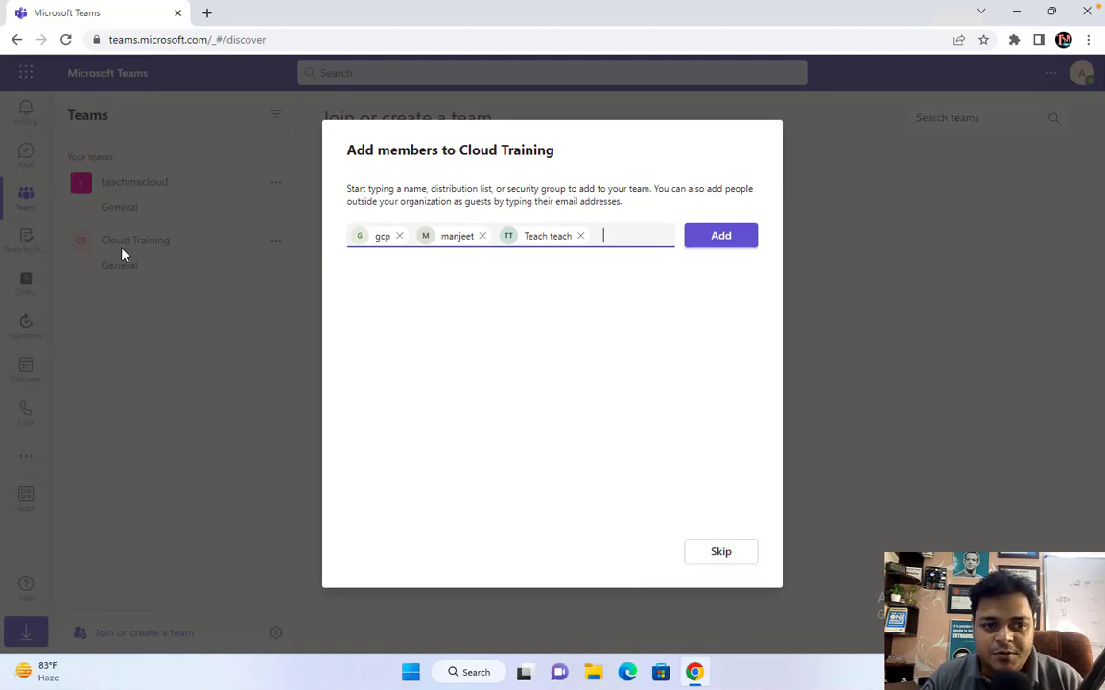
pyautogui.click(744, 238)
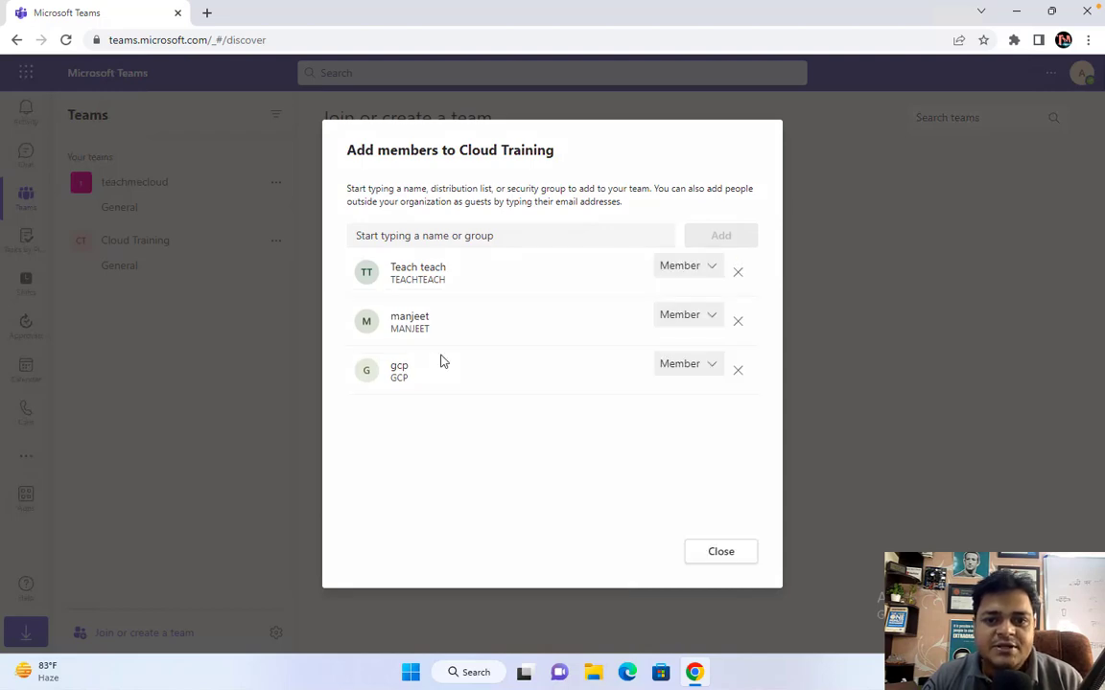
pyautogui.click(733, 564)
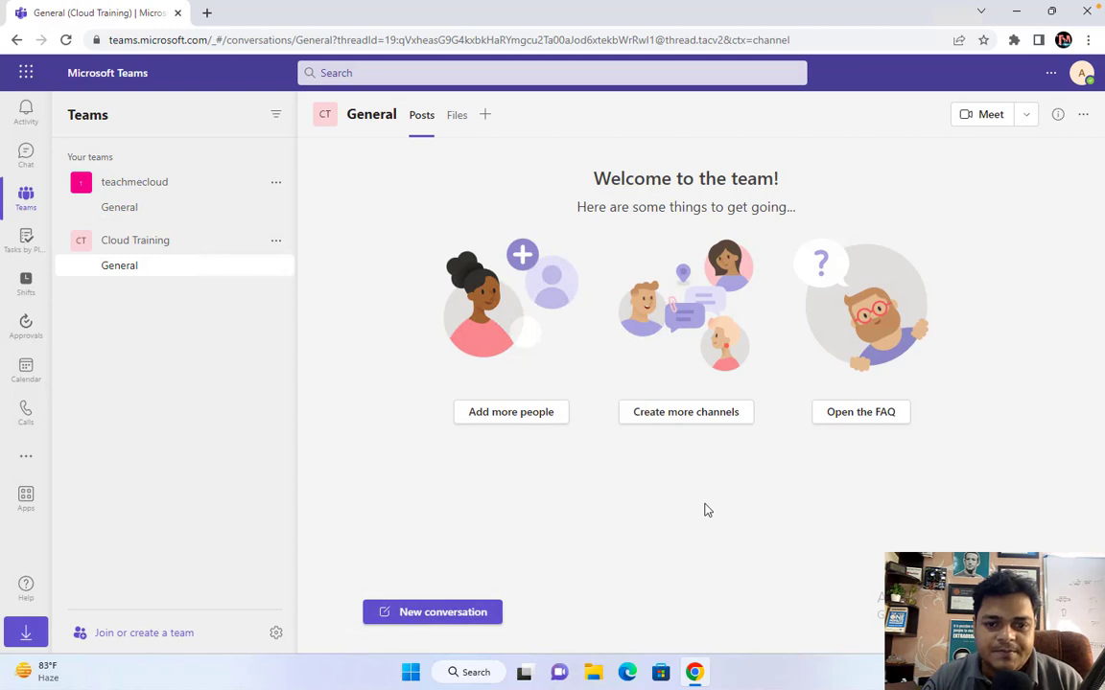
pyautogui.click(154, 248)
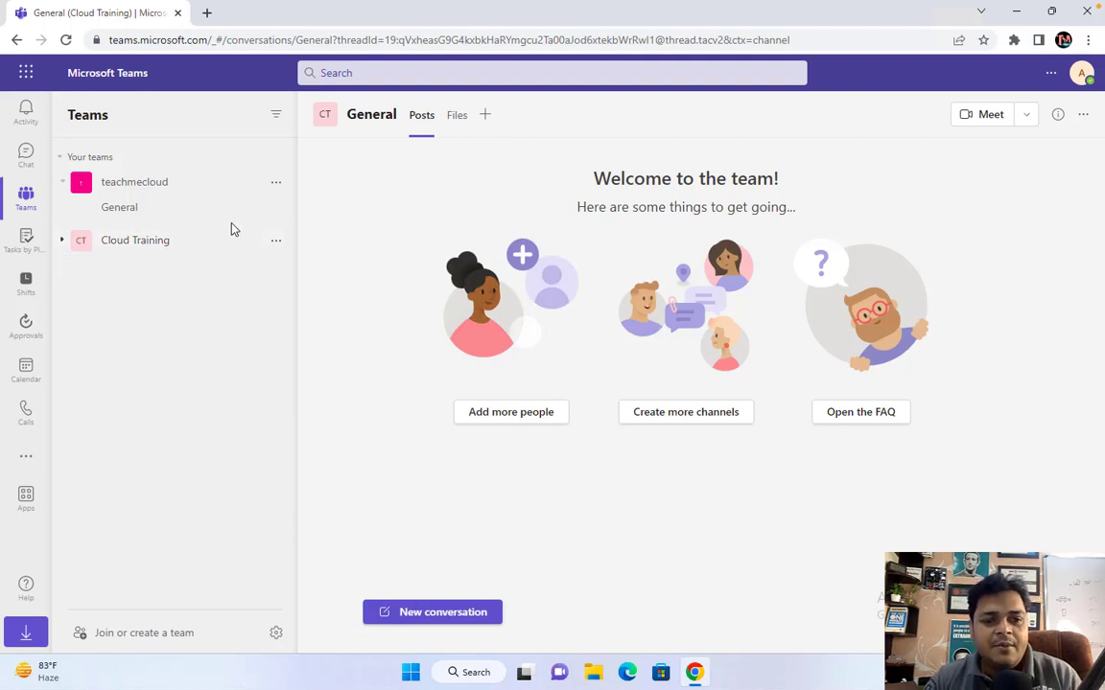
# Expand the Cloud Training team and review the available options for the team and its General channel
pyautogui.click(168, 249)
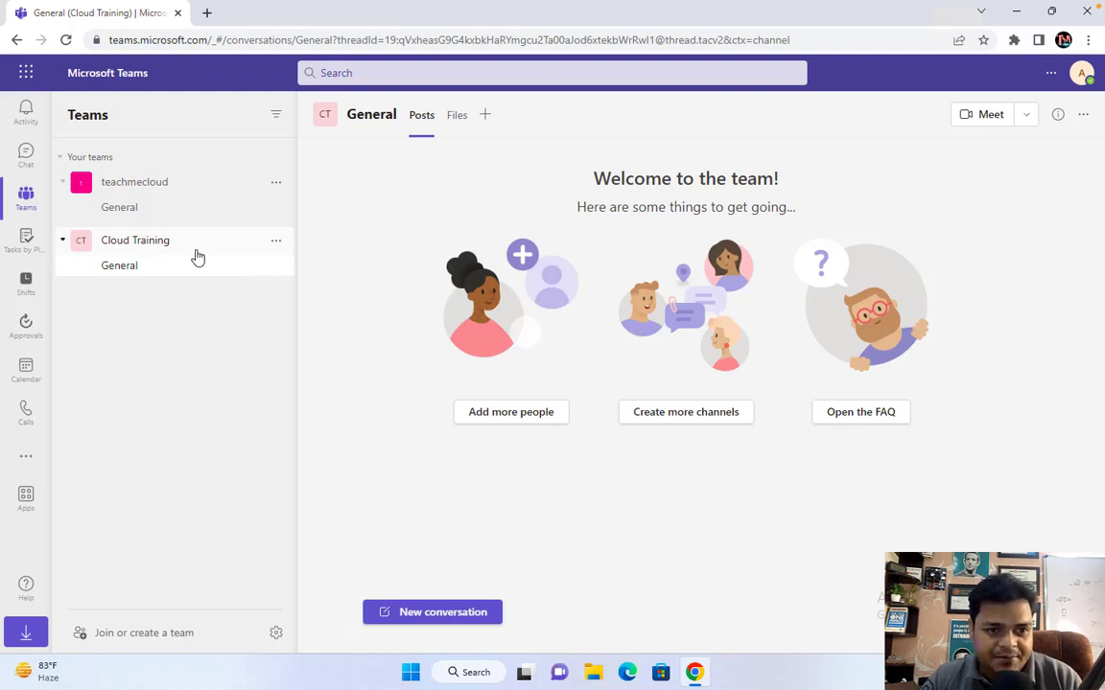
pyautogui.click(282, 243)
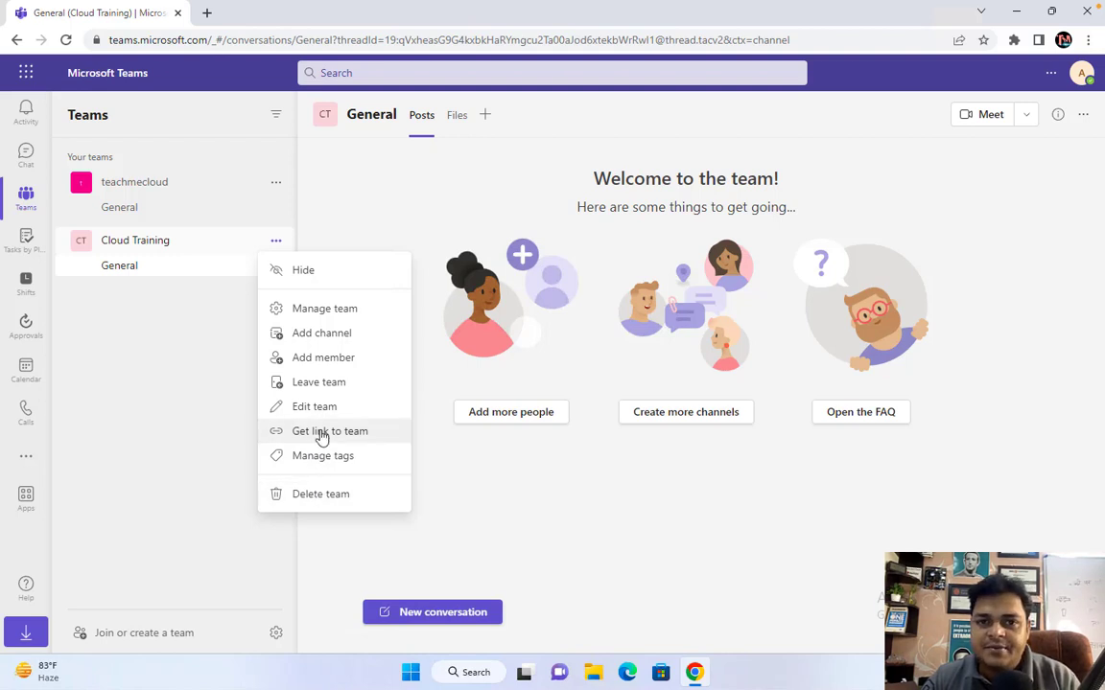
pyautogui.click(143, 298)
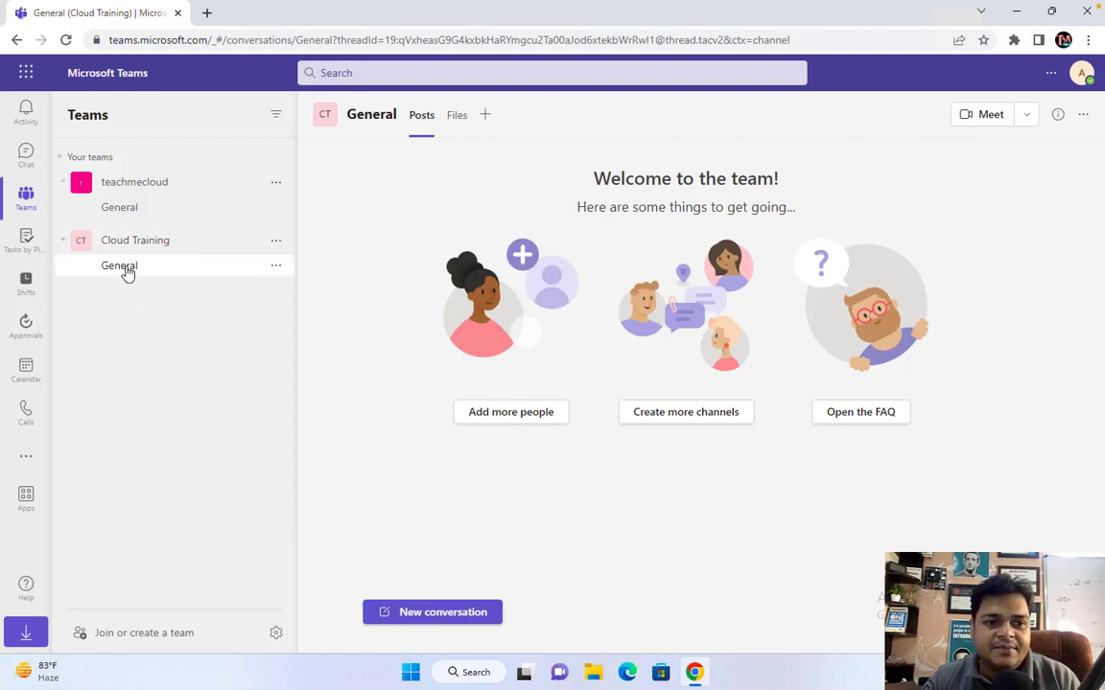
pyautogui.click(276, 267)
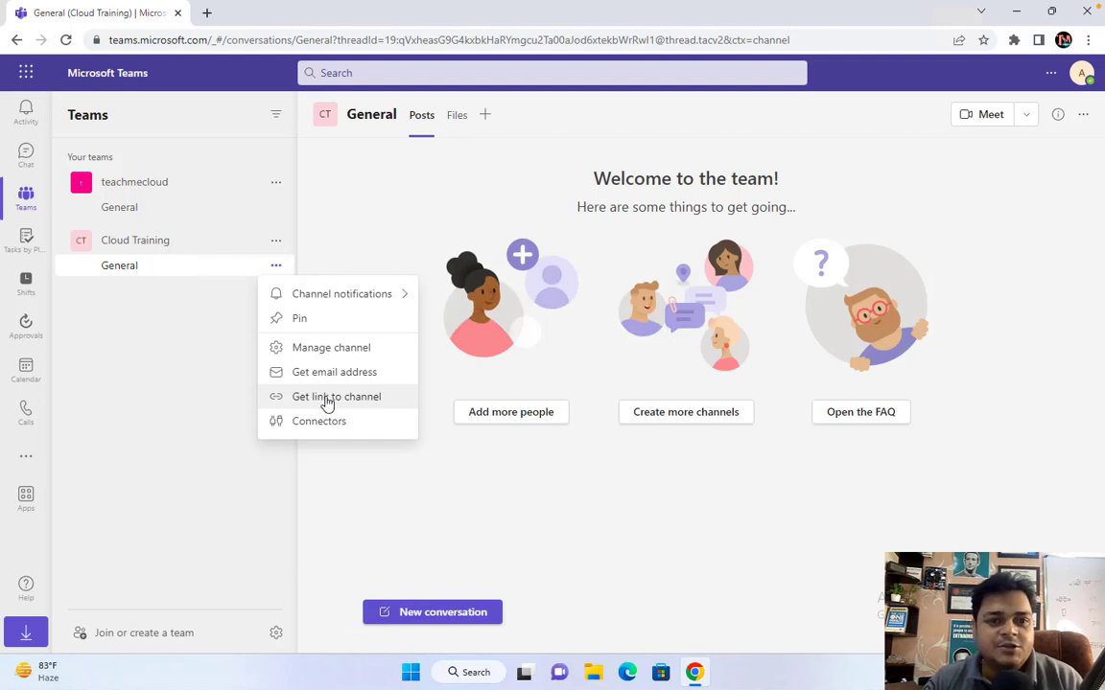
pyautogui.moveTo(420, 301)
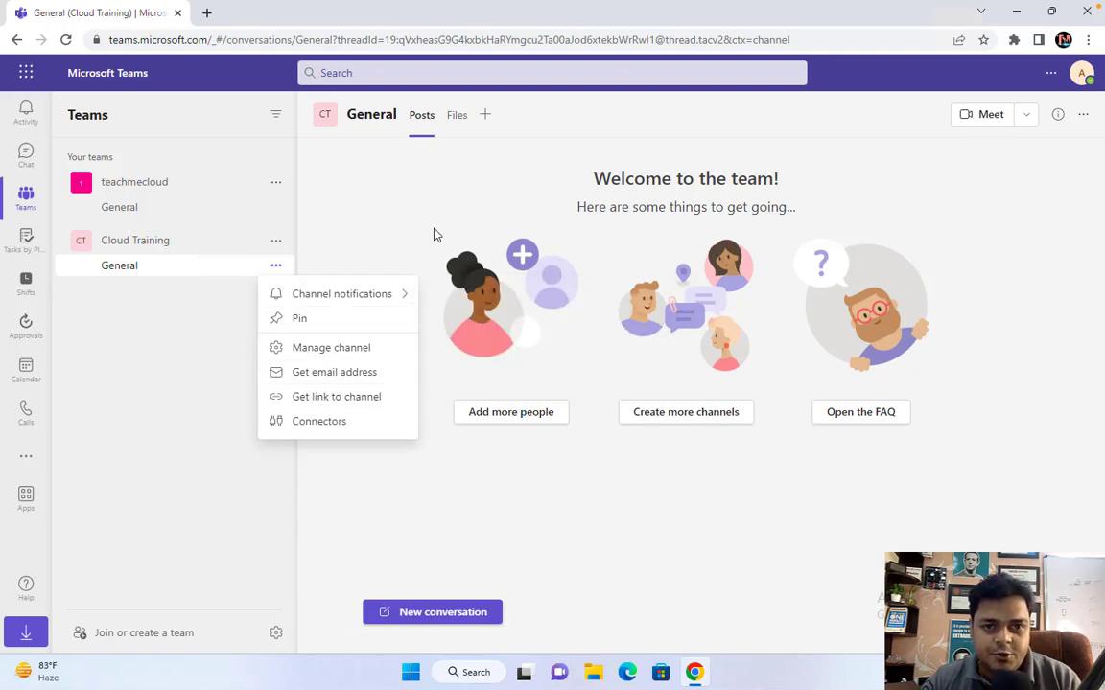
pyautogui.click(433, 233)
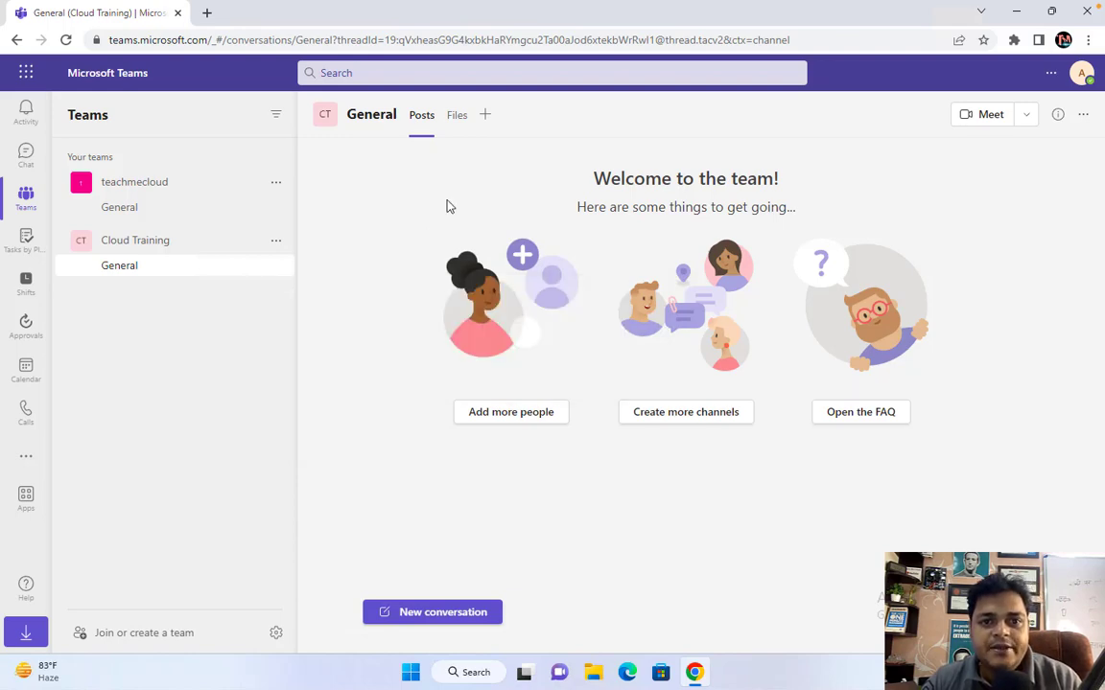
# Try to add a Word tab to the General channel, browsing My files, Personal data and the shared libraries for a document
pyautogui.click(484, 115)
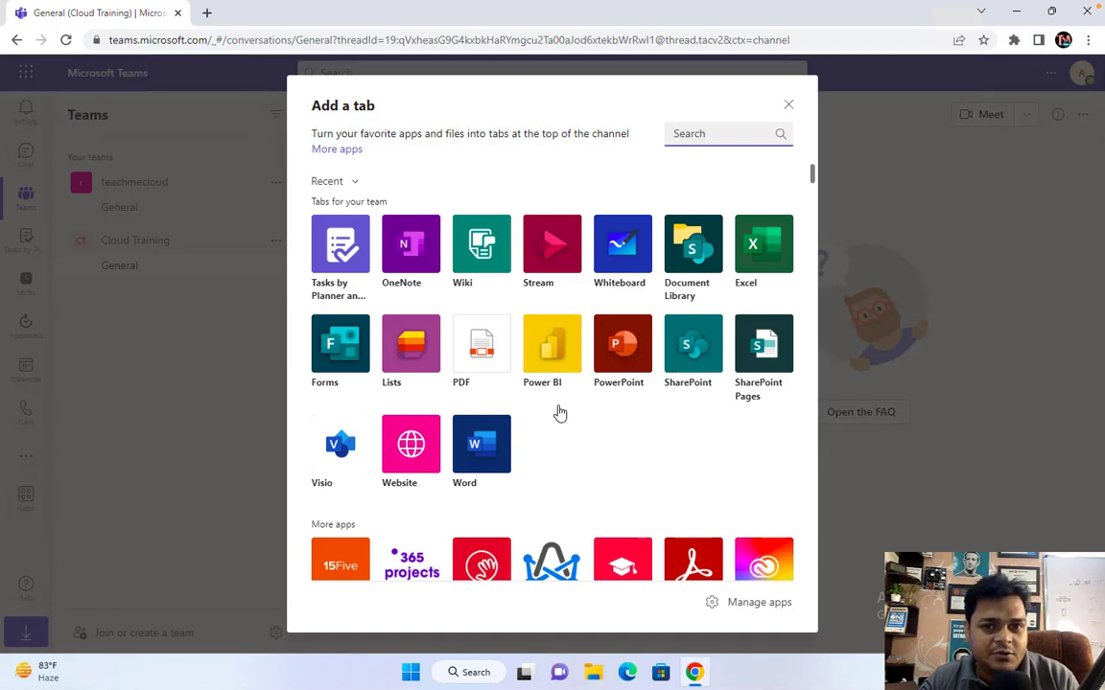
pyautogui.scroll(-1, 491, 393)
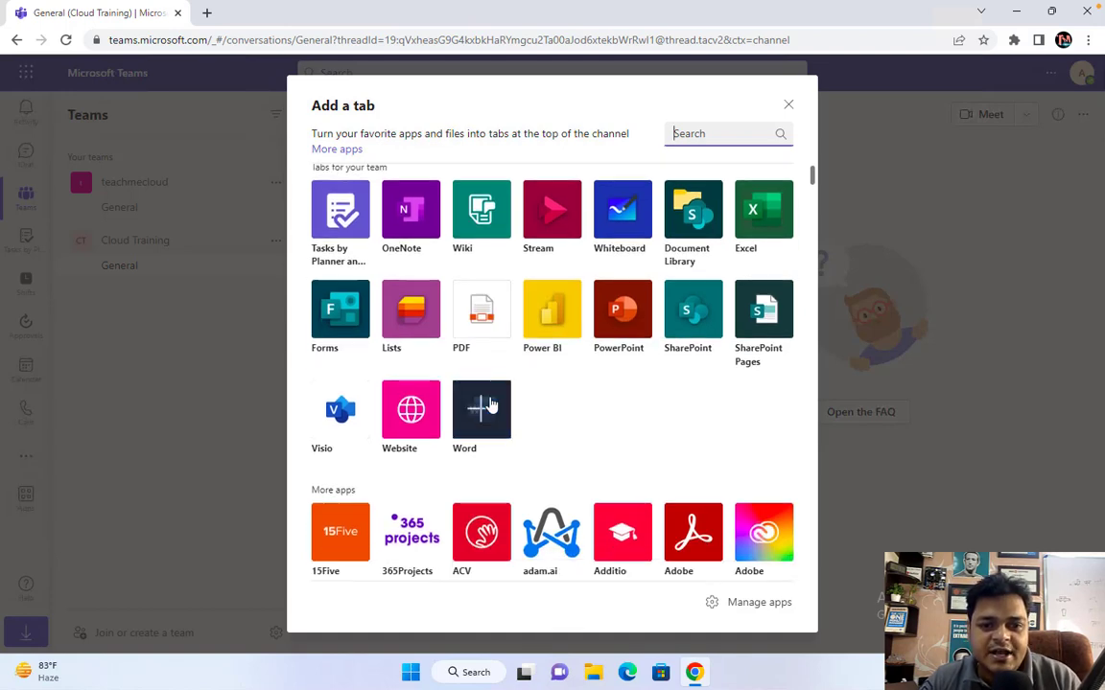
pyautogui.click(489, 406)
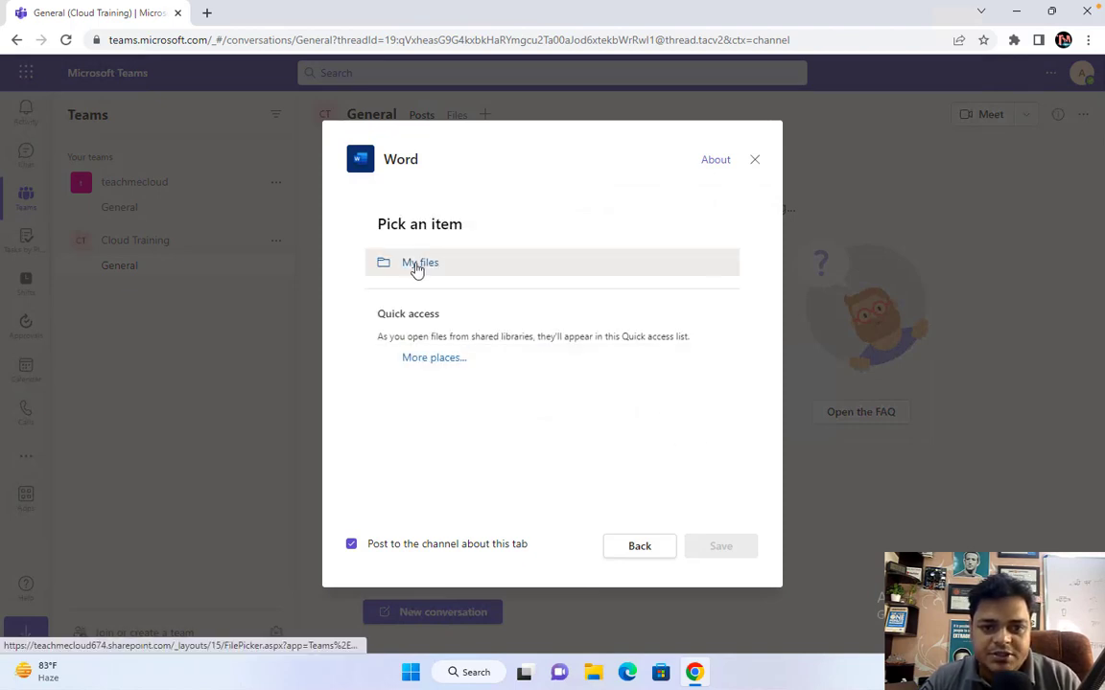
pyautogui.click(419, 268)
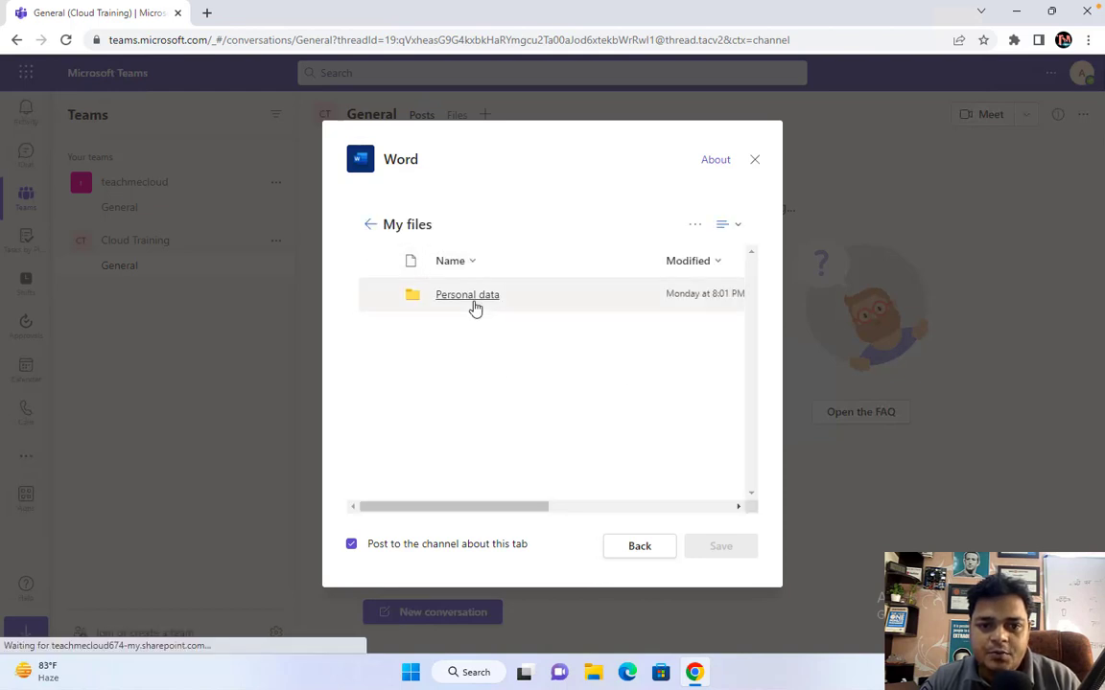
pyautogui.click(474, 306)
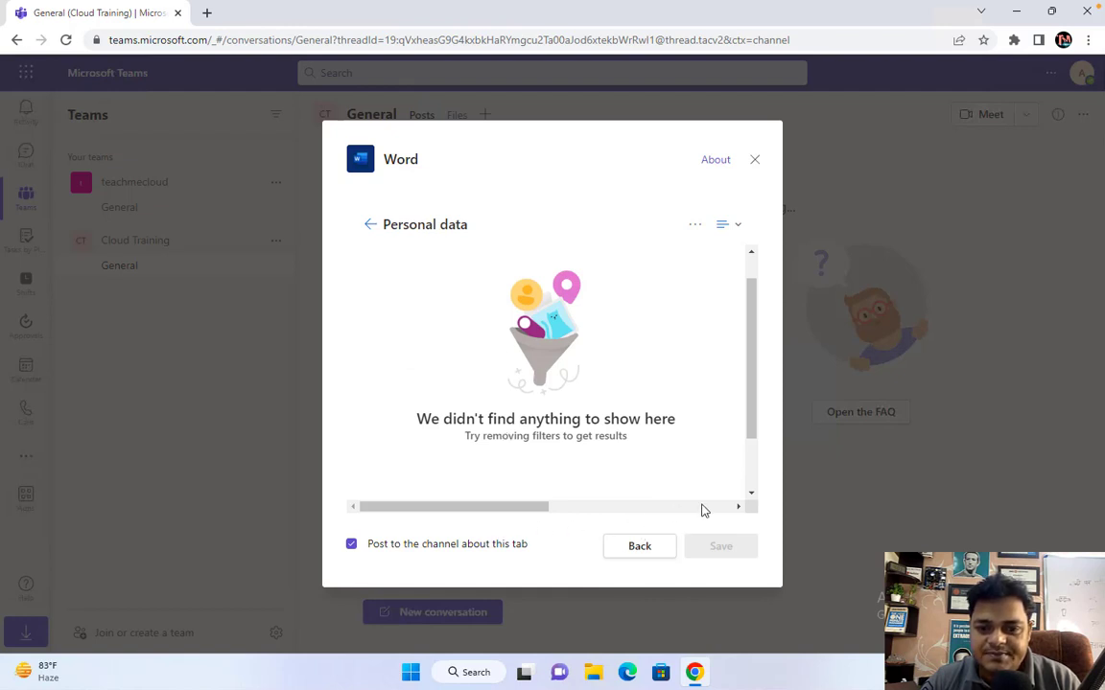
pyautogui.click(371, 225)
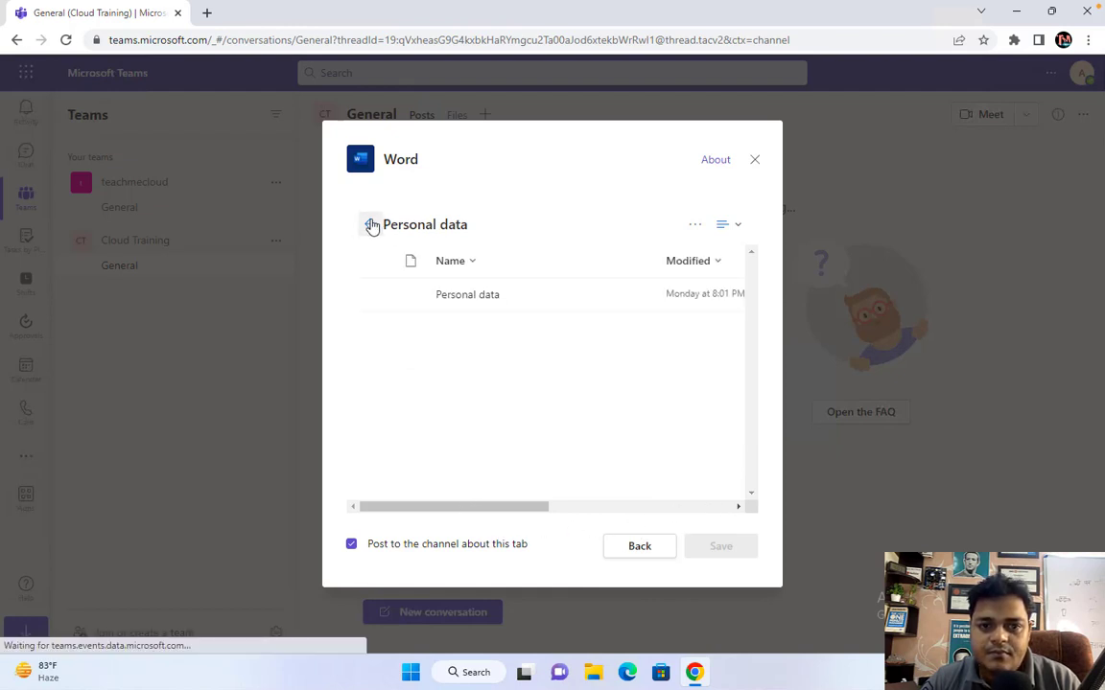
pyautogui.click(371, 224)
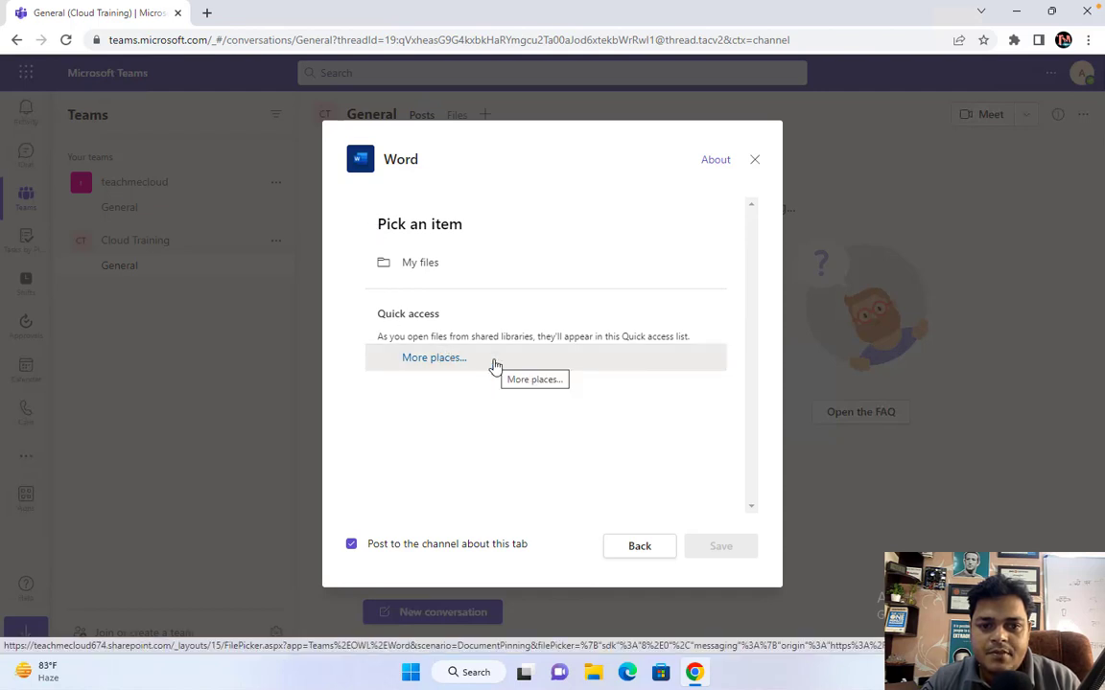
pyautogui.click(444, 364)
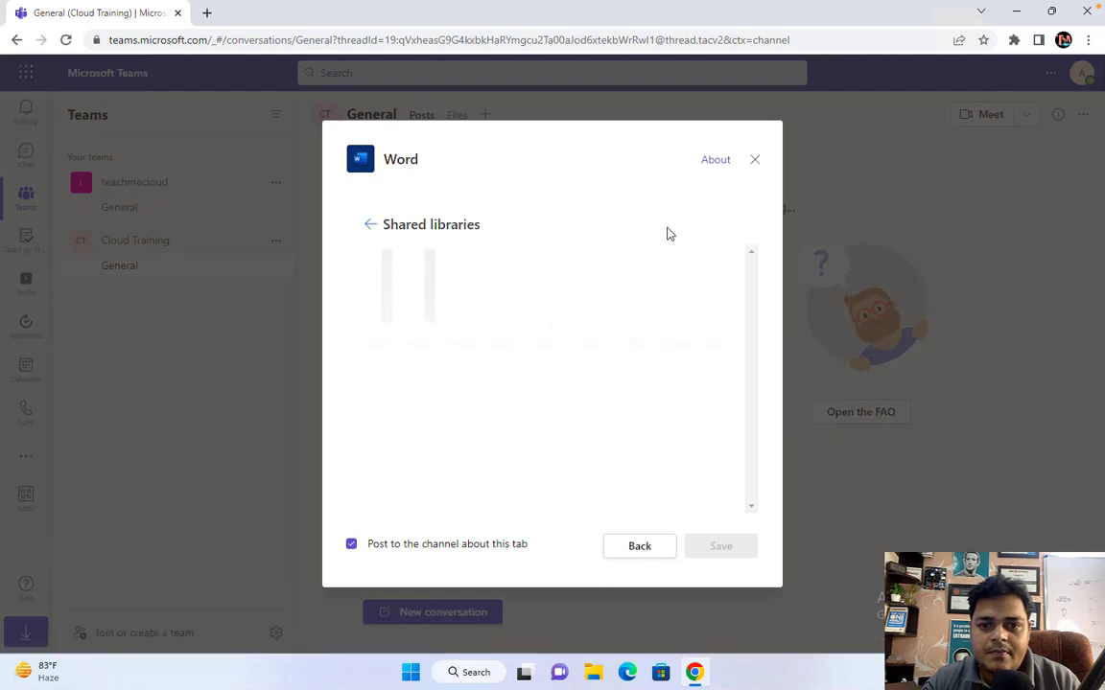
pyautogui.click(755, 161)
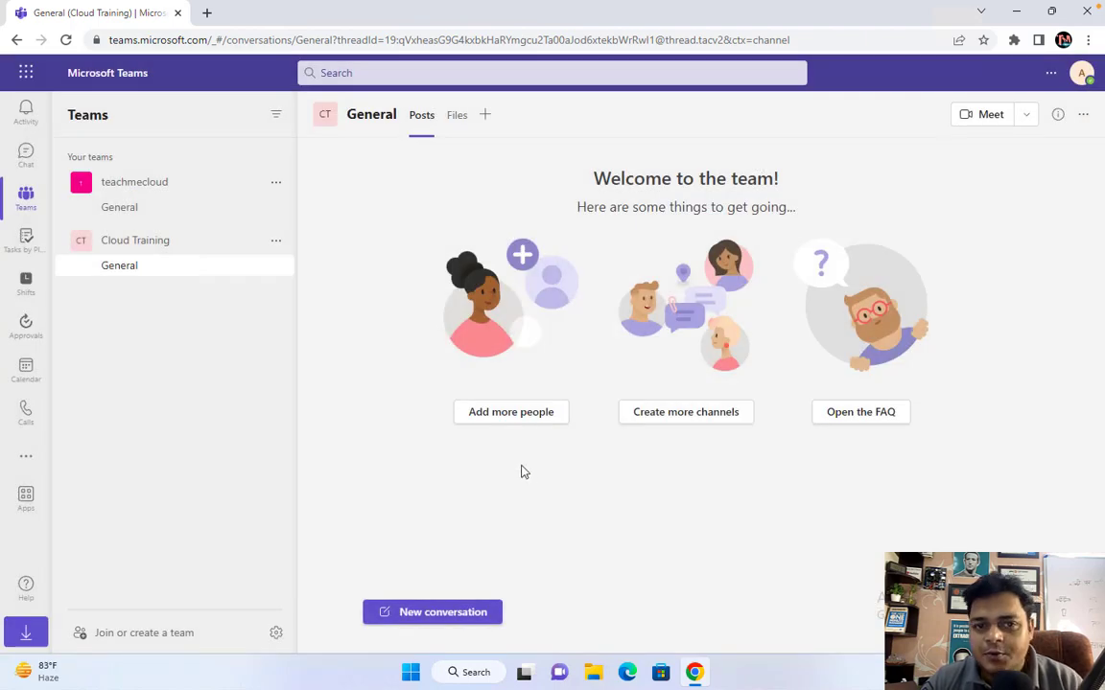
# Create a folder named Training Recording in the General channel's files
pyautogui.click(456, 117)
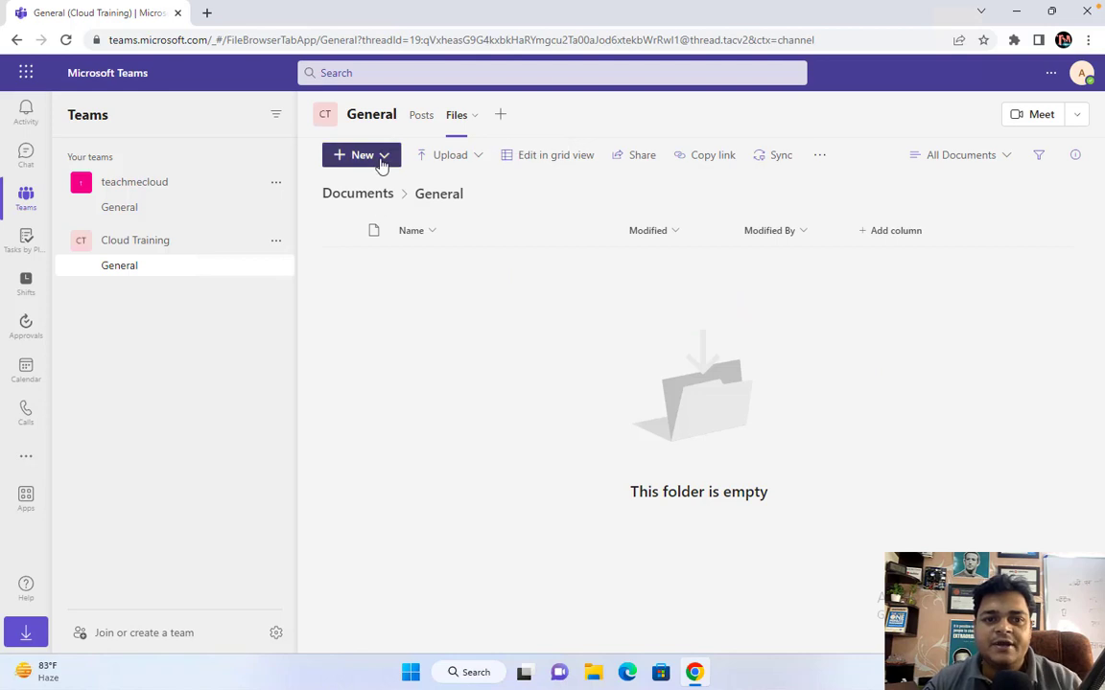
pyautogui.click(383, 156)
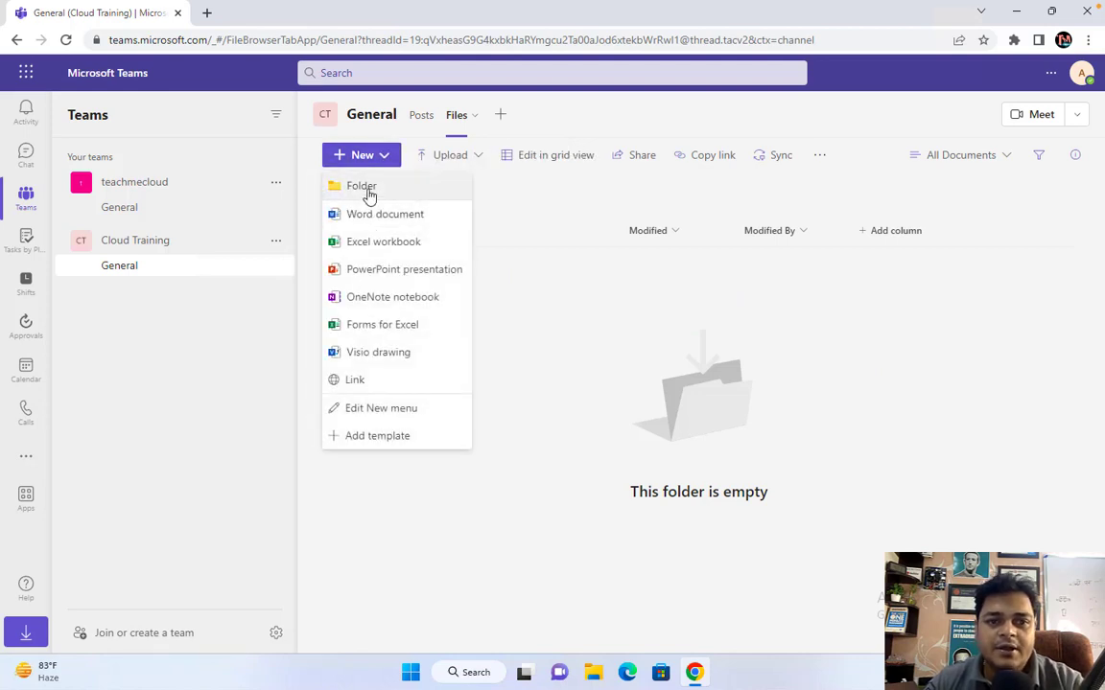
pyautogui.click(362, 187)
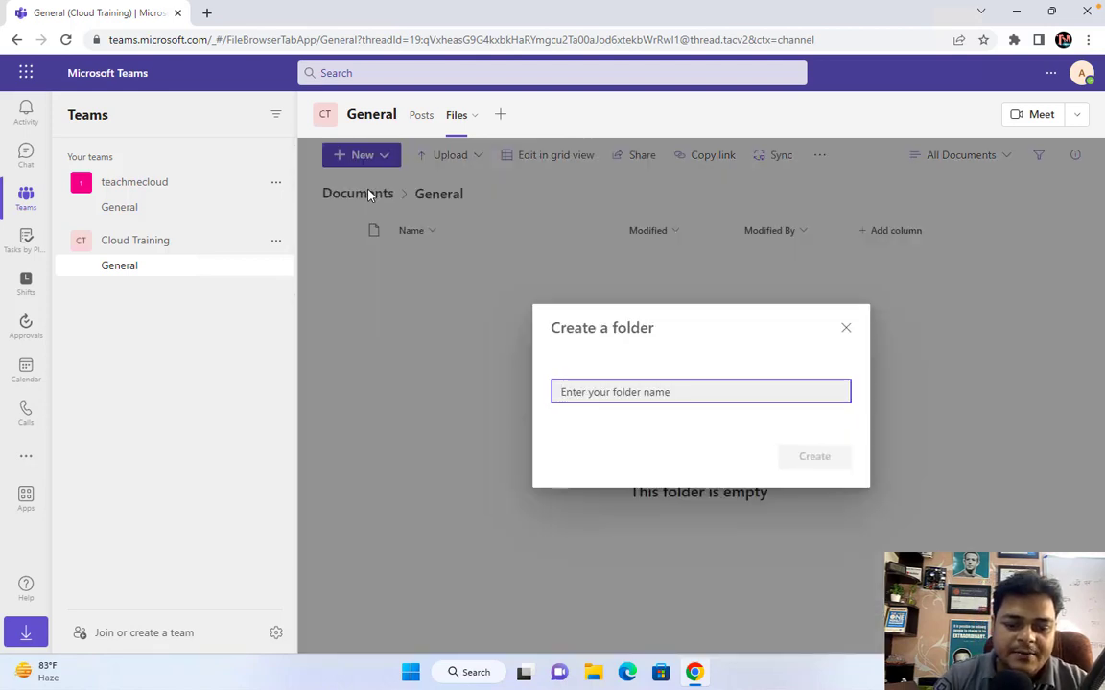
pyautogui.write('Traini')
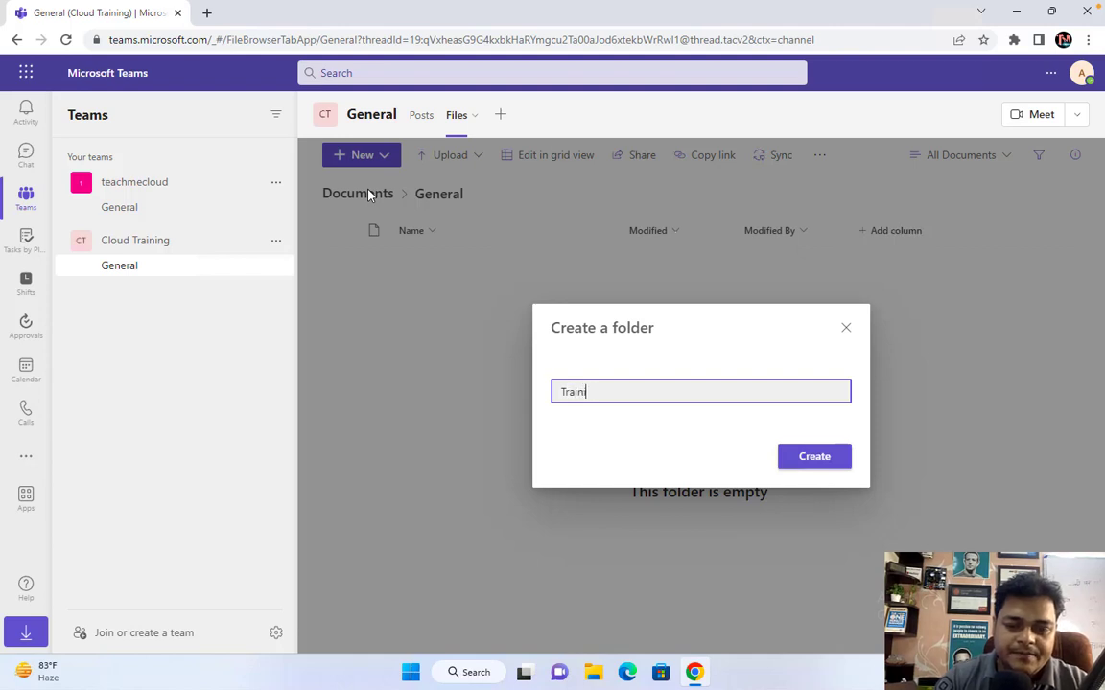
pyautogui.write('ng Rec')
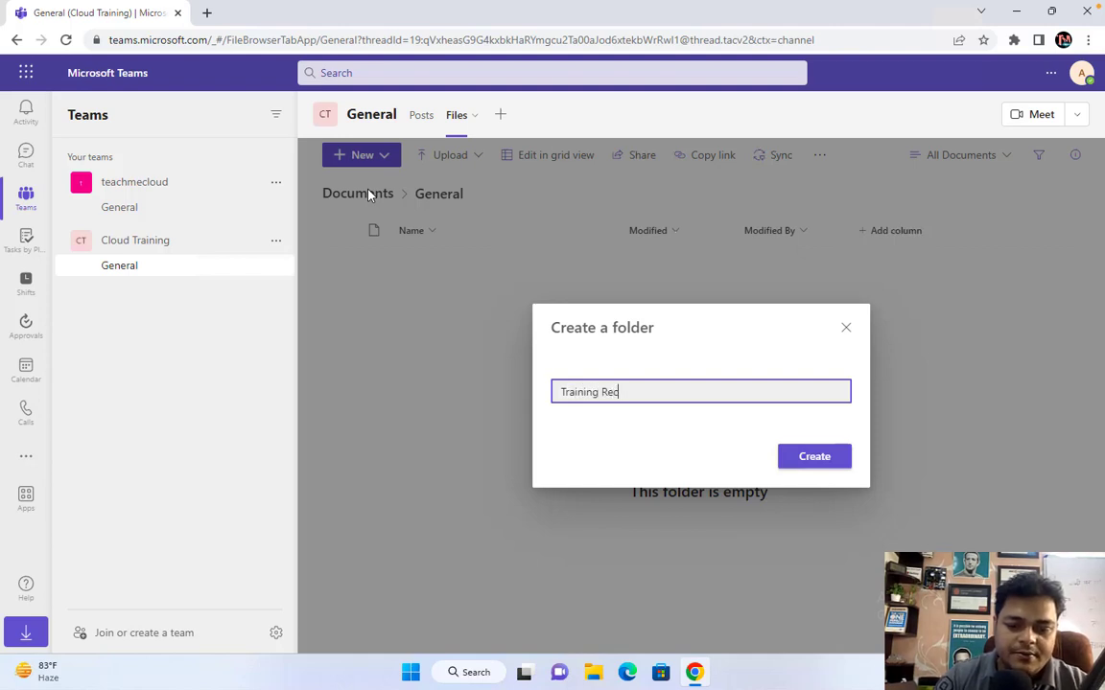
pyautogui.write('ording')
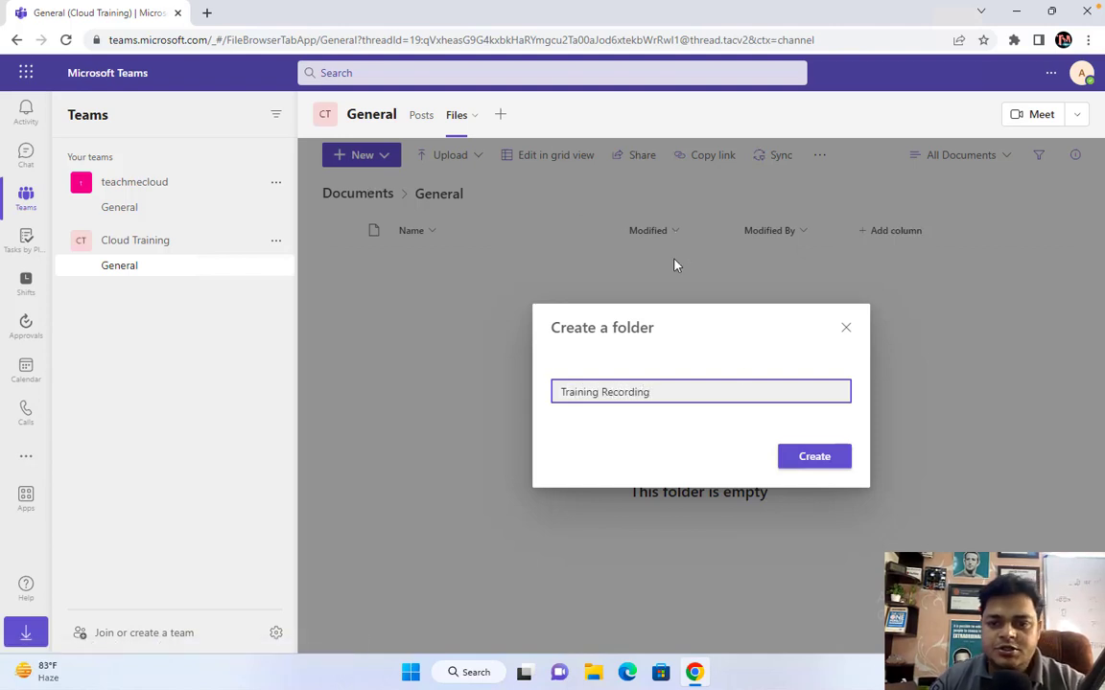
pyautogui.click(813, 458)
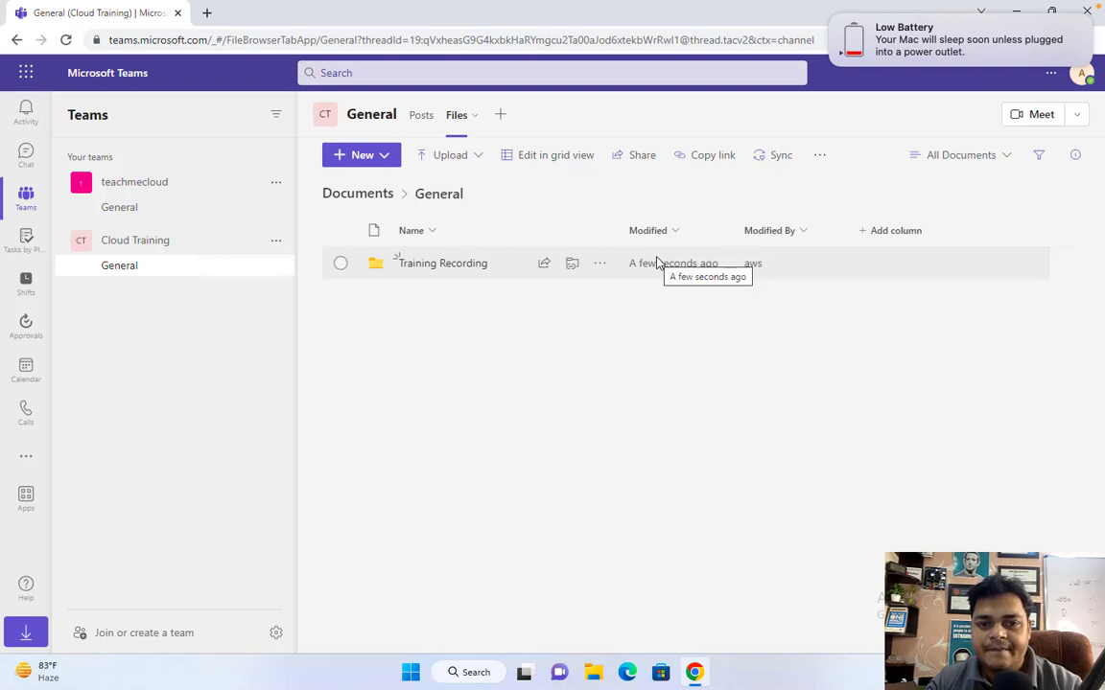
# Upload AWS Certified Solutions Architect - Associate certificate.pdf from Downloads into the Training Recording folder
pyautogui.click(462, 265)
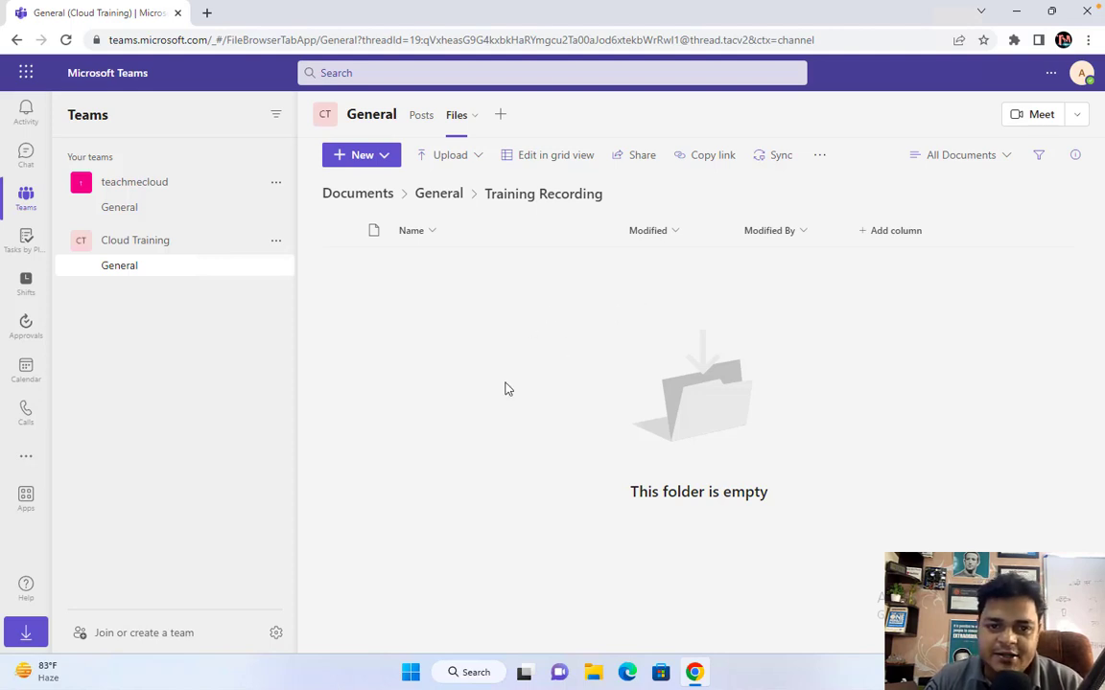
pyautogui.click(458, 161)
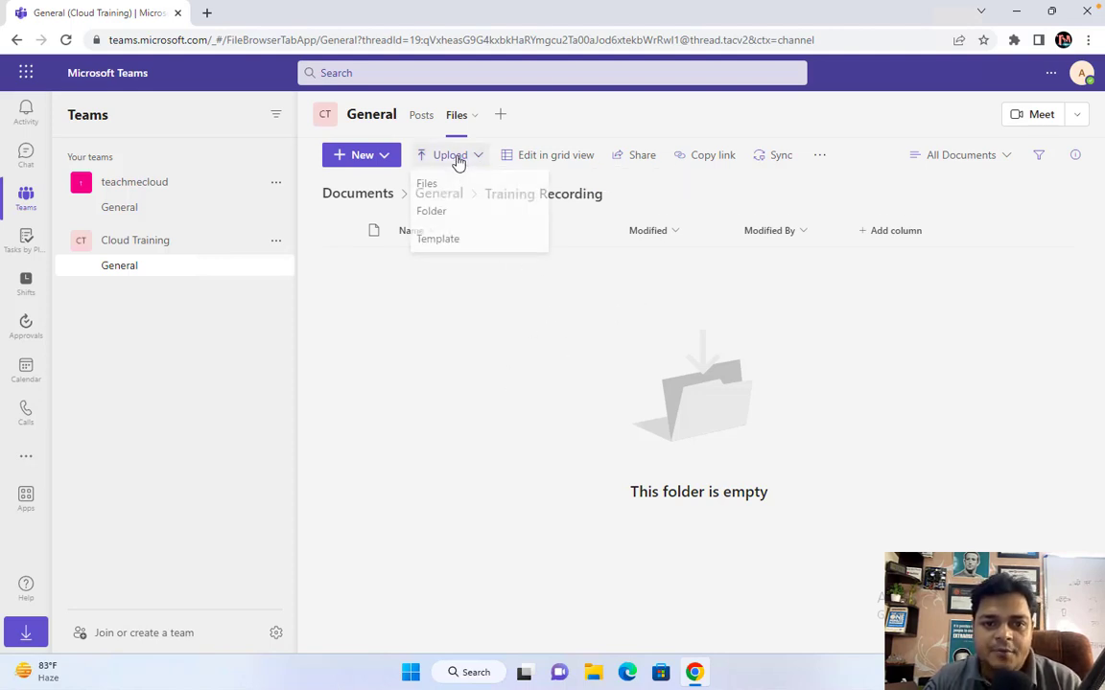
pyautogui.click(433, 185)
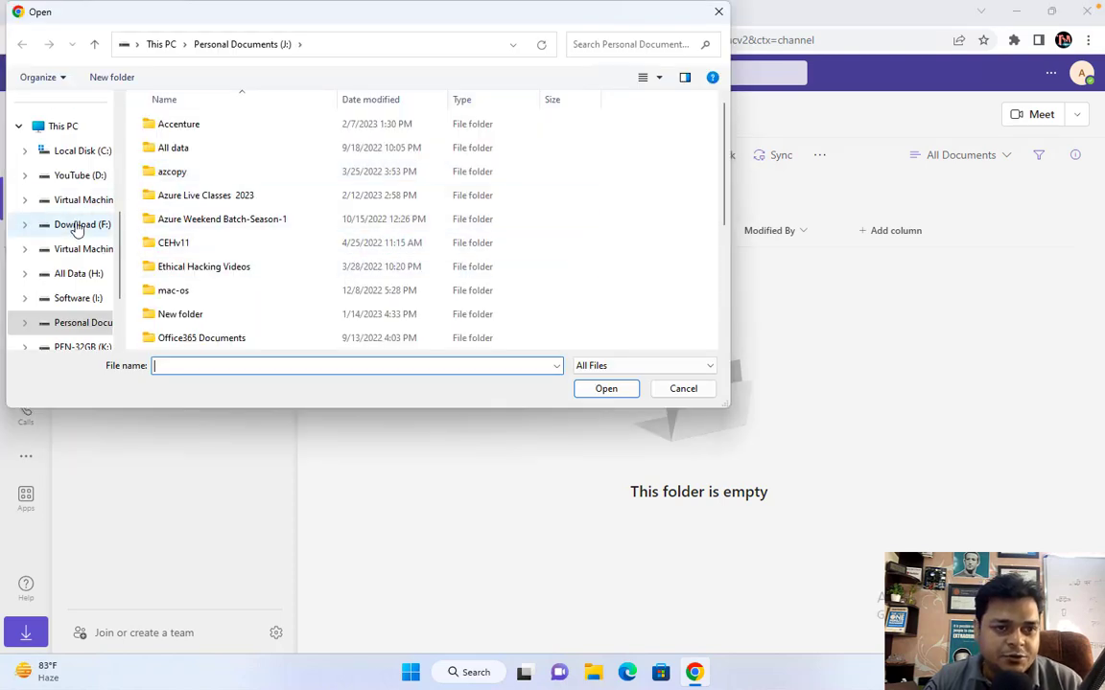
pyautogui.scroll(5, 77, 230)
pyautogui.click(71, 127)
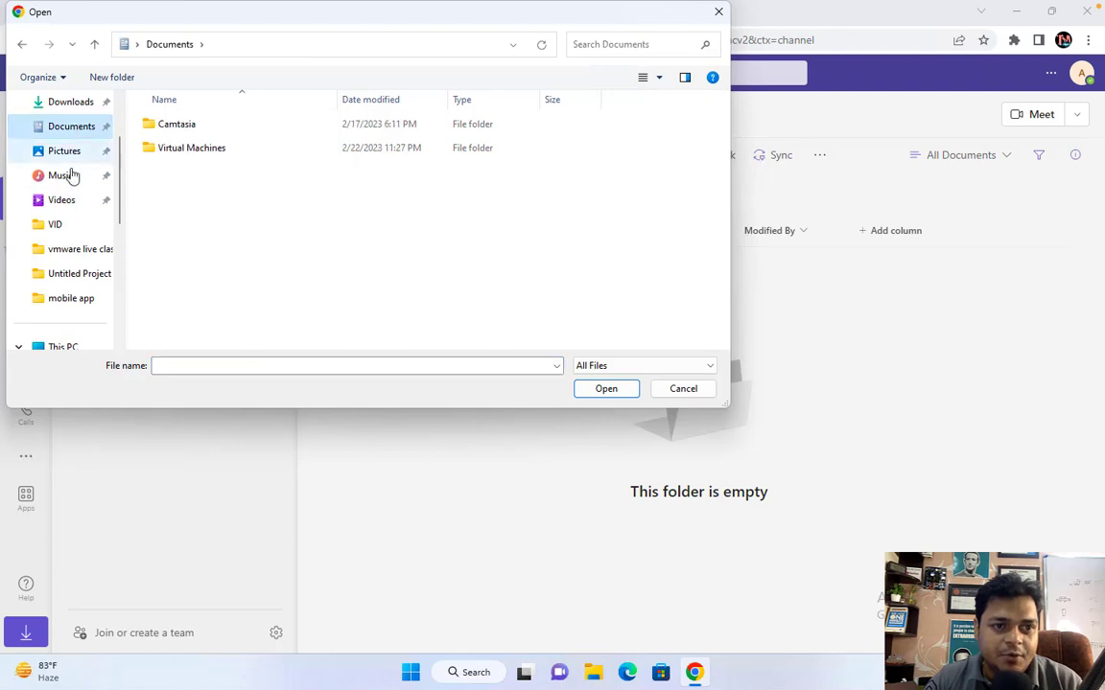
pyautogui.click(73, 103)
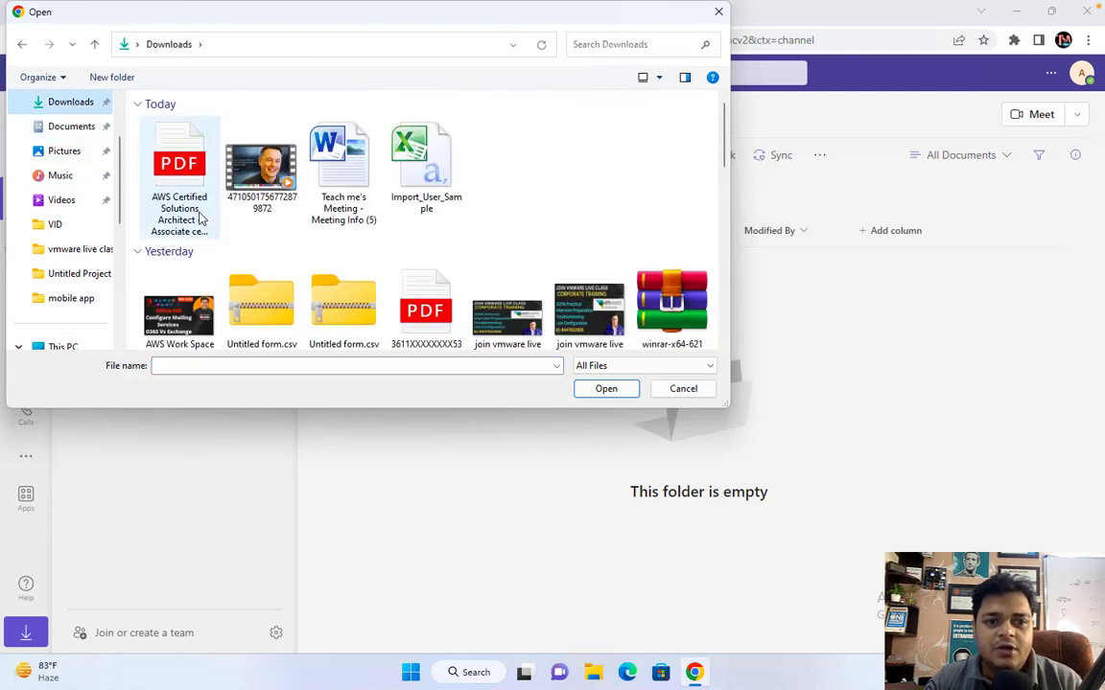
pyautogui.press('Escape')
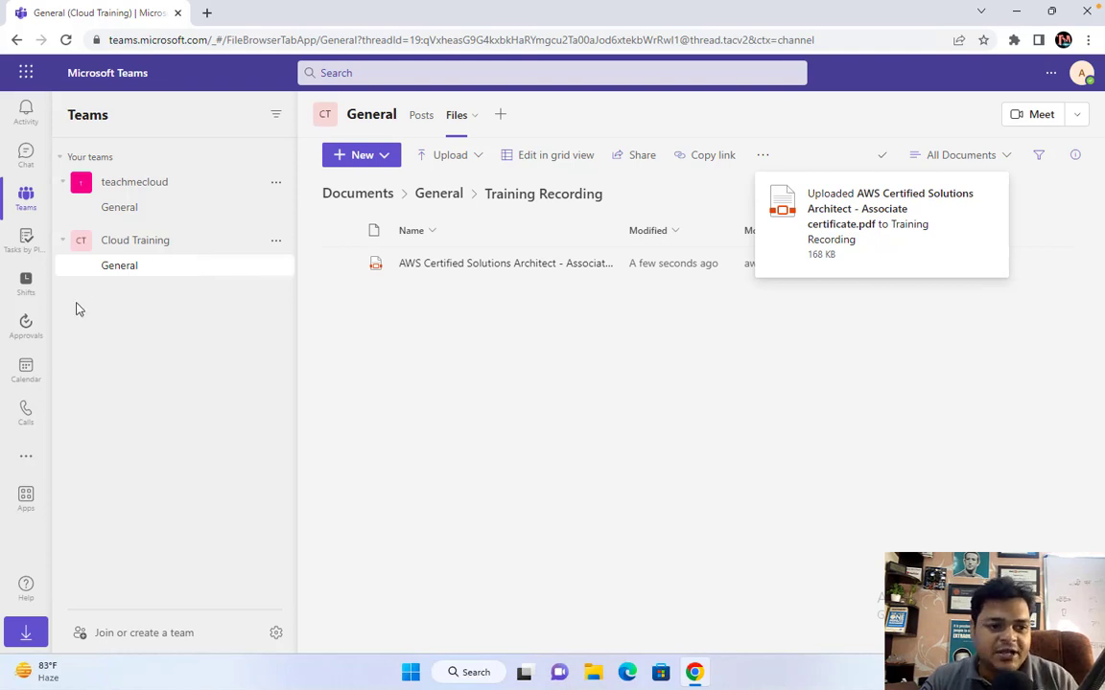
# Start a new calendar meeting and title it VMWare Online Training
pyautogui.click(26, 373)
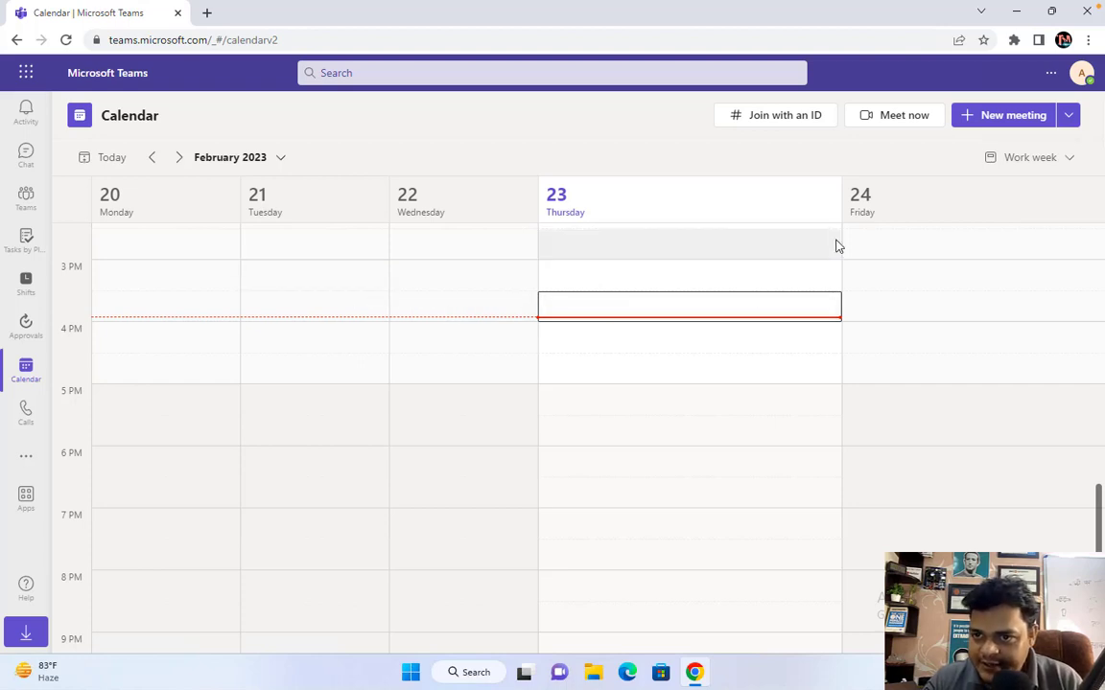
pyautogui.click(1002, 121)
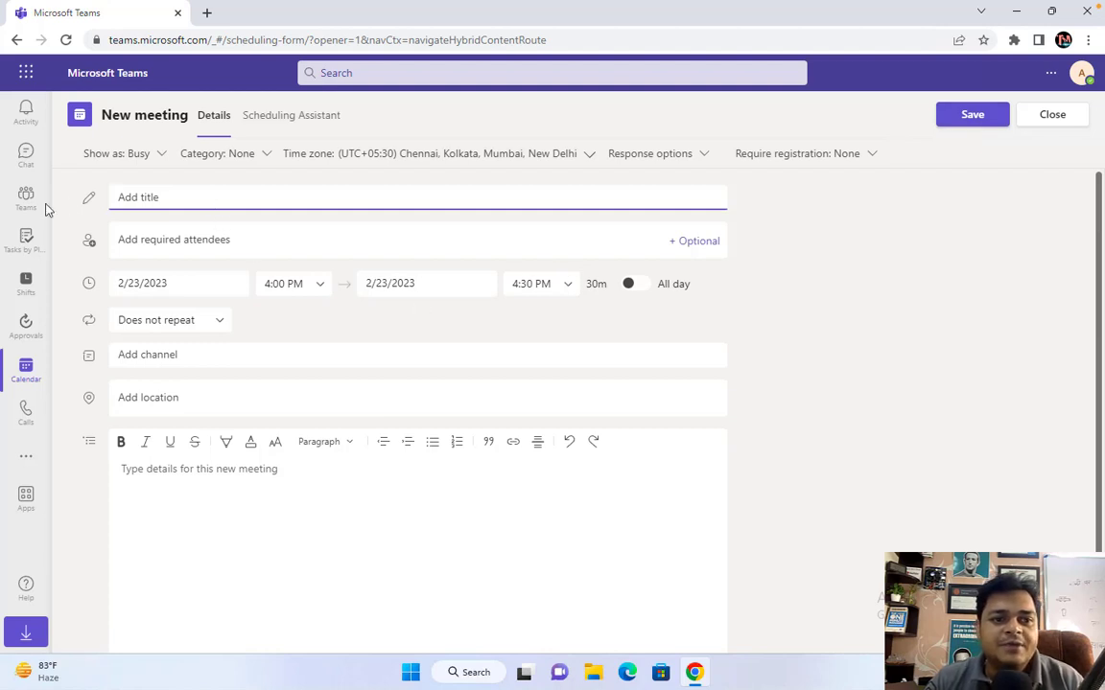
pyautogui.write('VMWa')
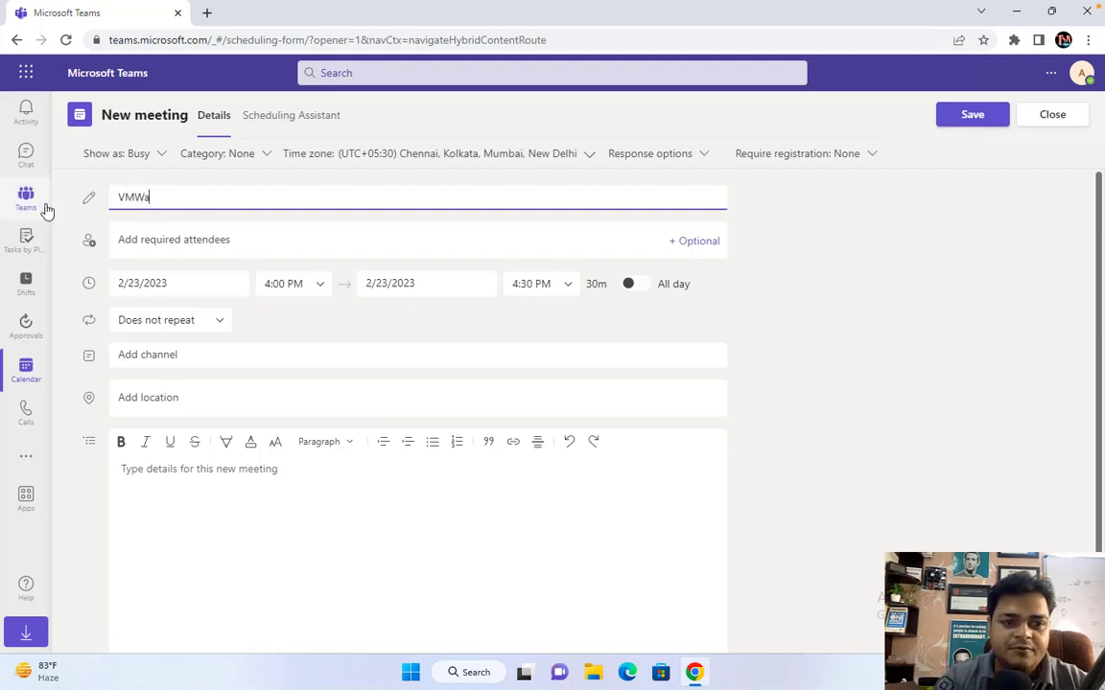
pyautogui.write('re Onli')
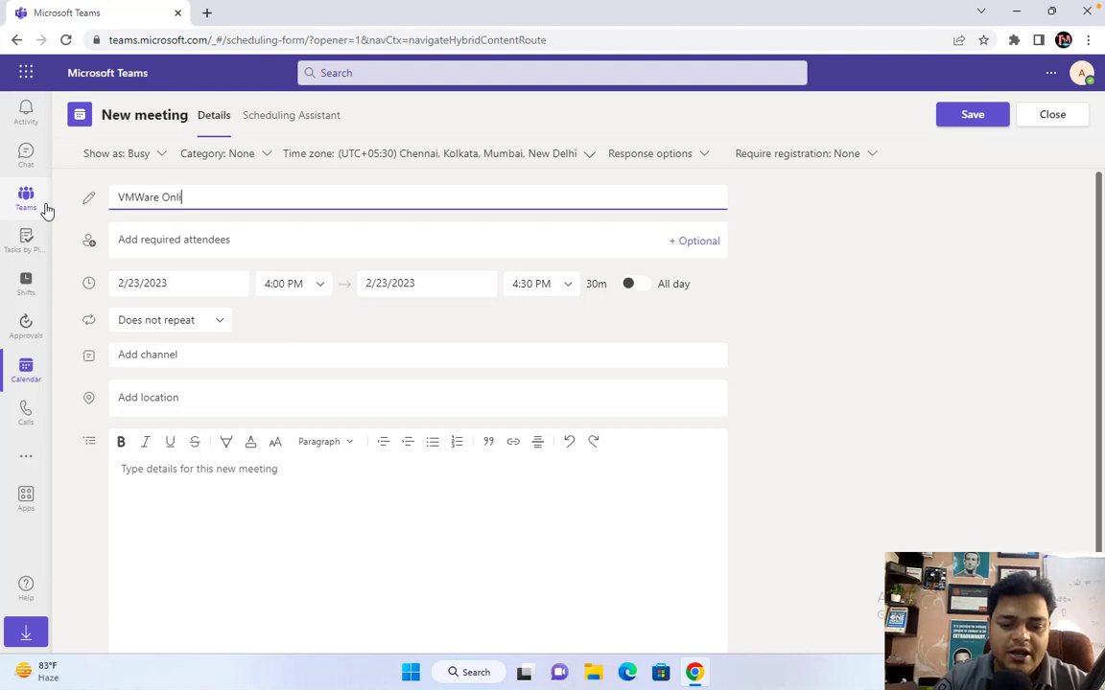
pyautogui.write('ne Training')
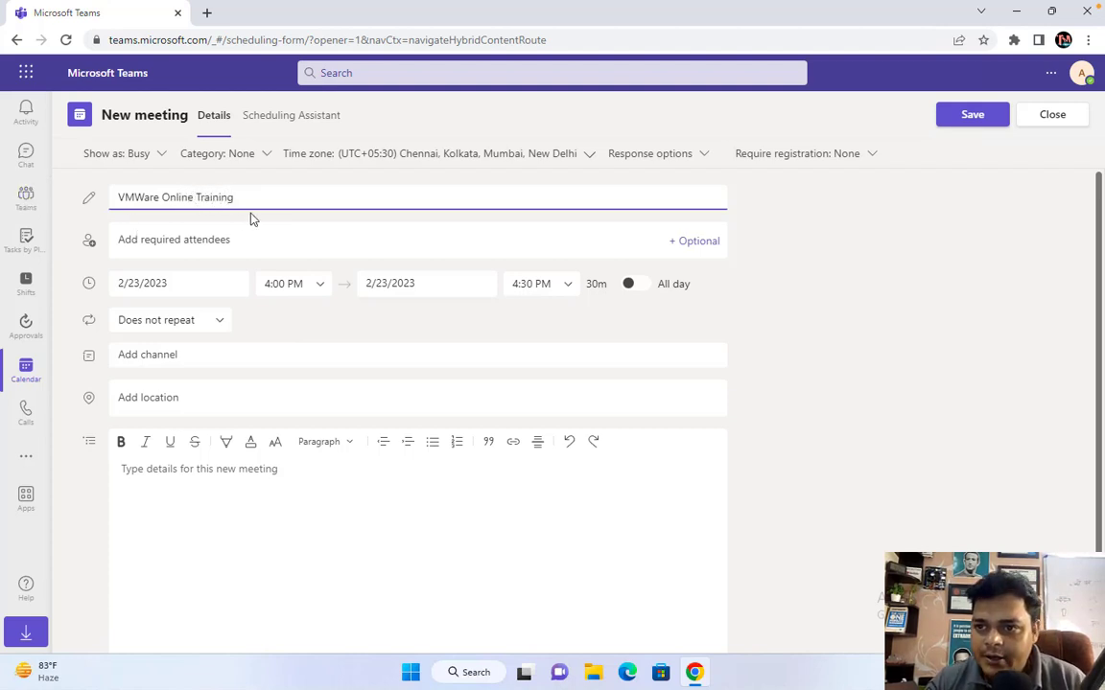
pyautogui.click(93, 248)
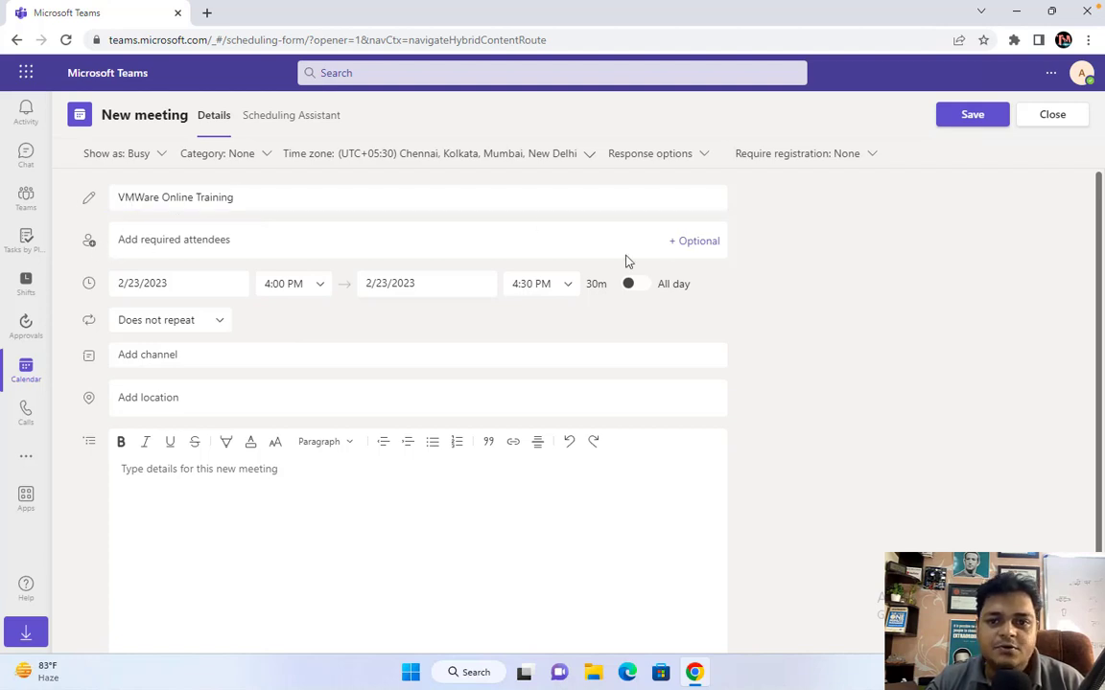
pyautogui.click(193, 246)
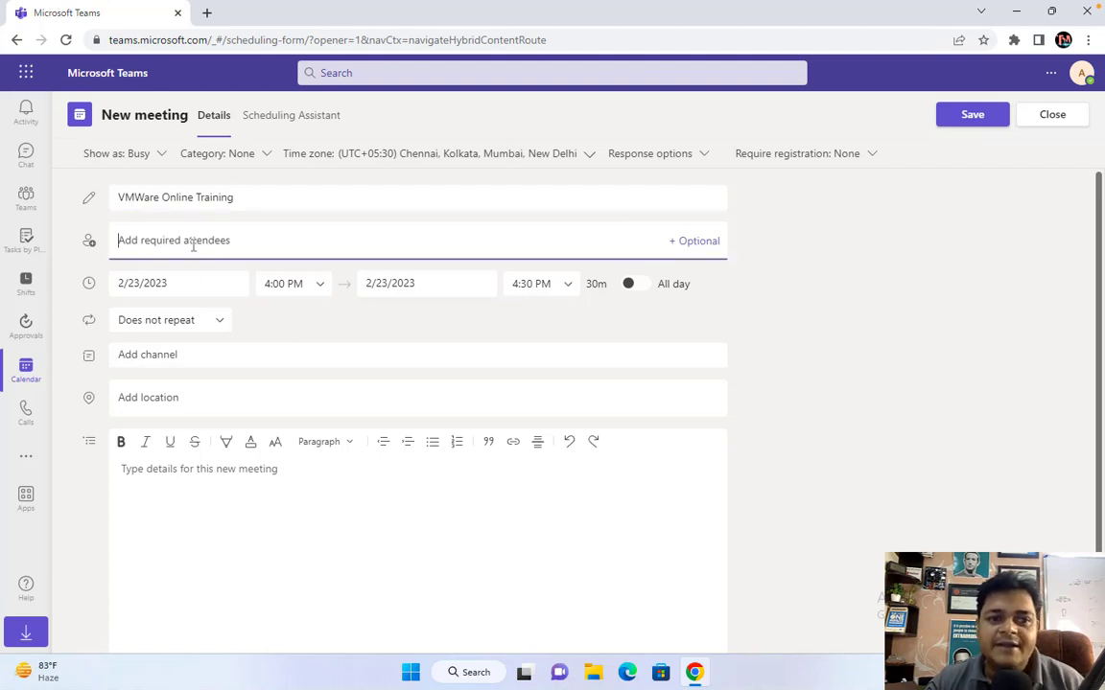
pyautogui.write('aws')
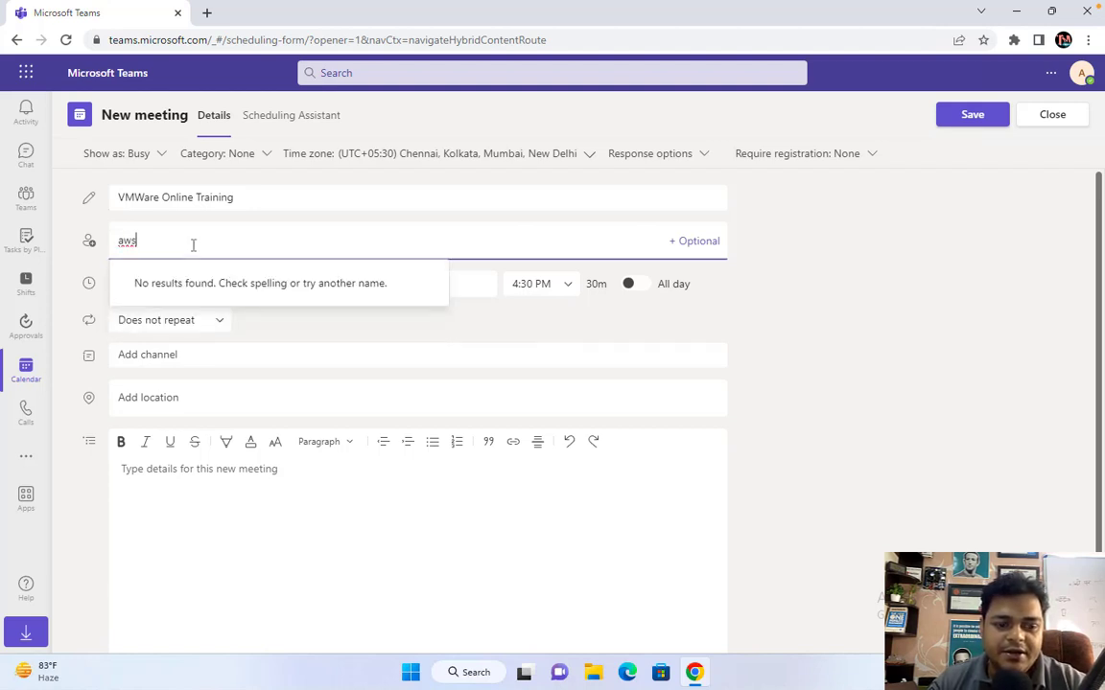
pyautogui.write('@')
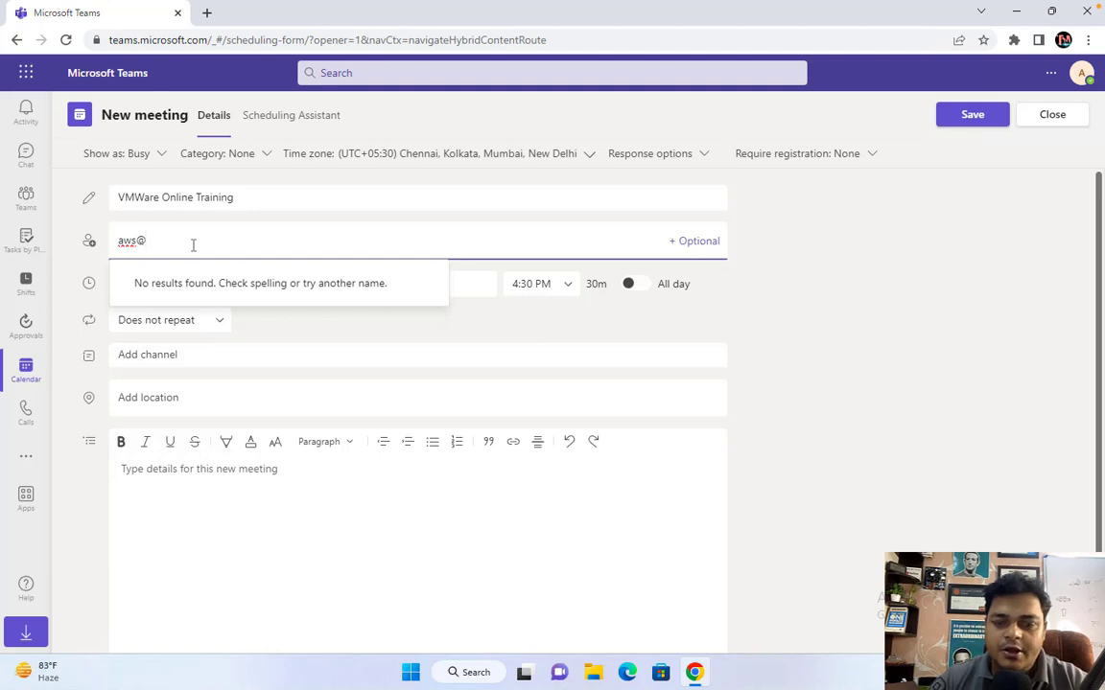
pyautogui.press('BackSpace')
pyautogui.press('BackSpace')
pyautogui.press('BackSpace')
pyautogui.press('BackSpace')
# Add gcp, a colleague and Teach teach as required attendees, and set the meeting's end time to 5:00 PM
pyautogui.write('gcp')
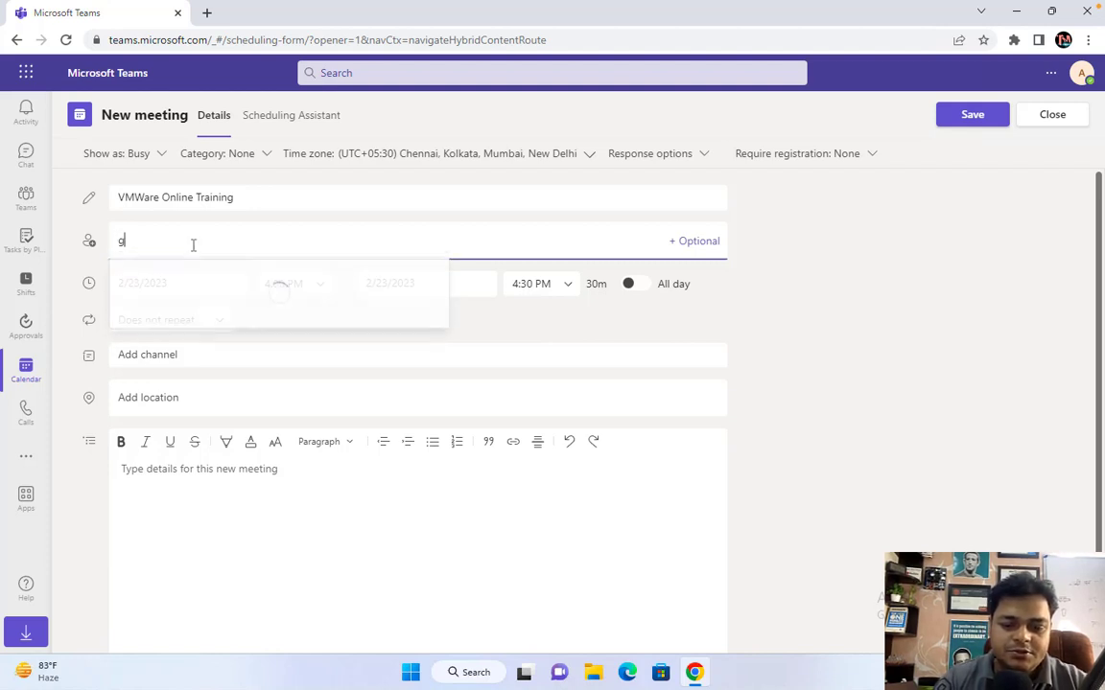
pyautogui.click(168, 286)
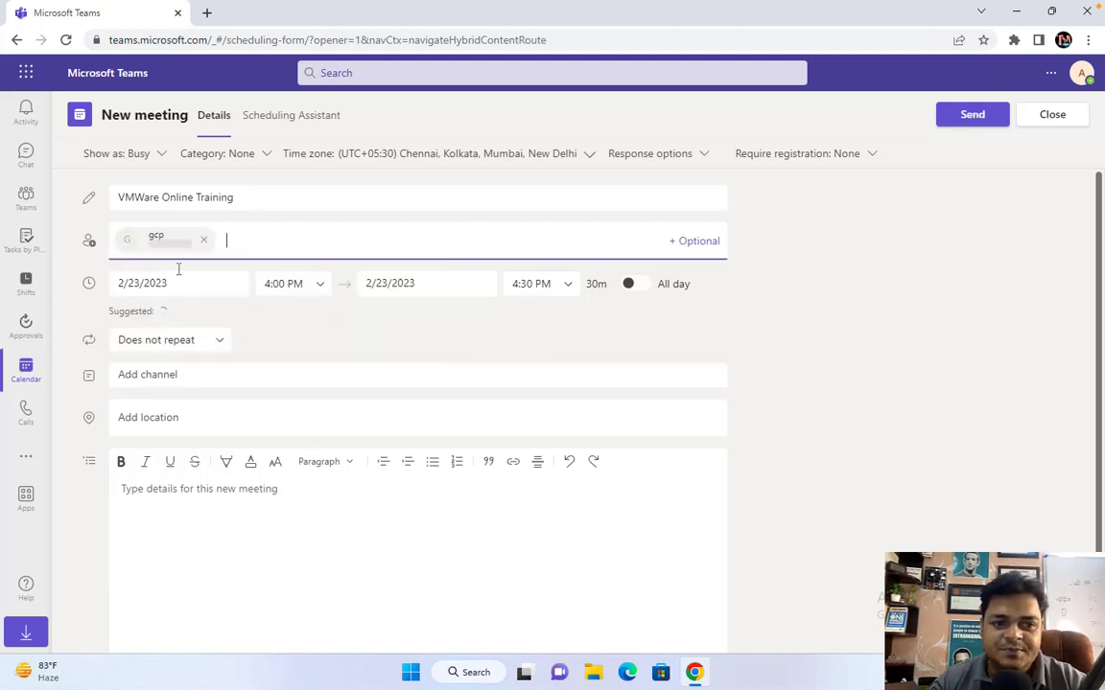
pyautogui.write('man')
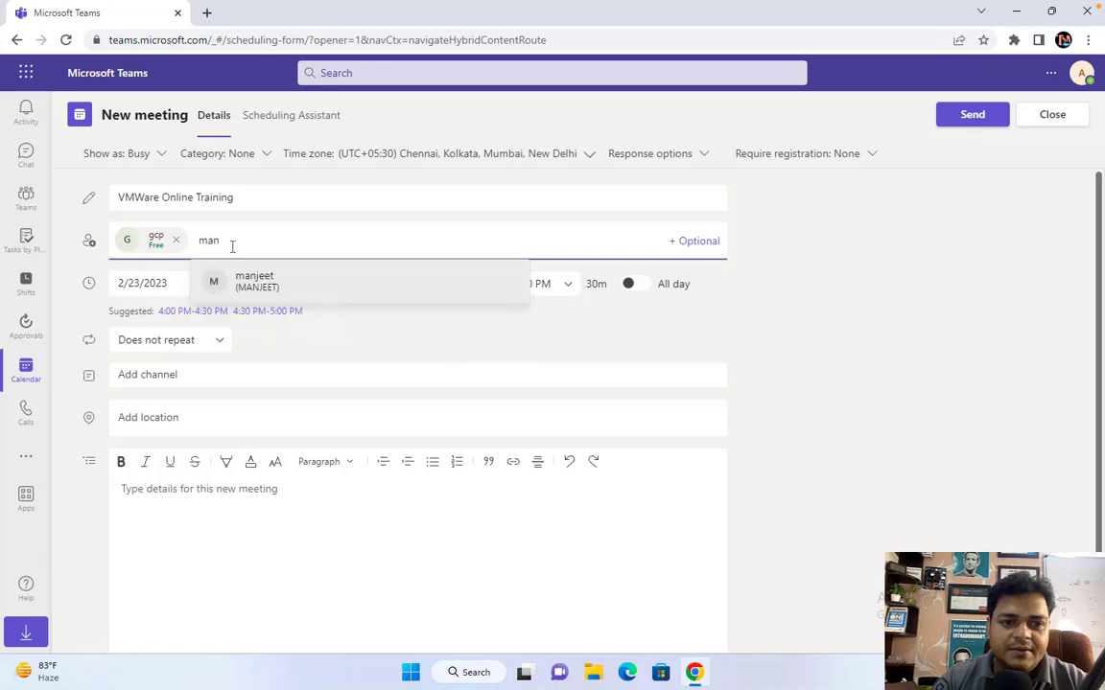
pyautogui.click(266, 287)
pyautogui.write('teach')
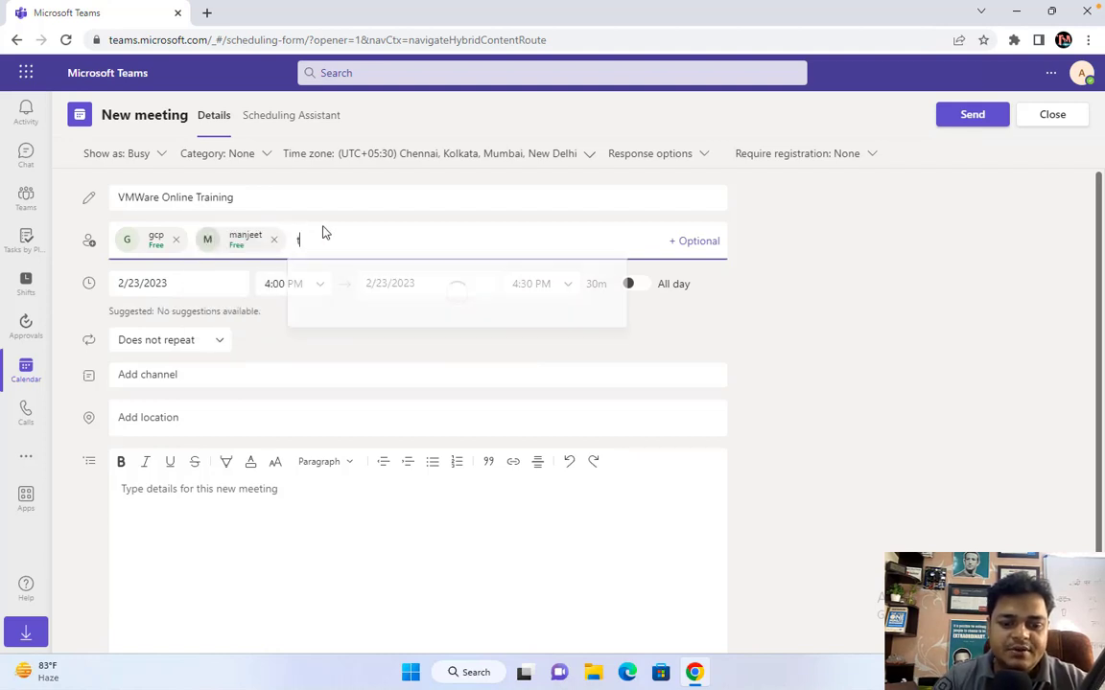
pyautogui.click(359, 277)
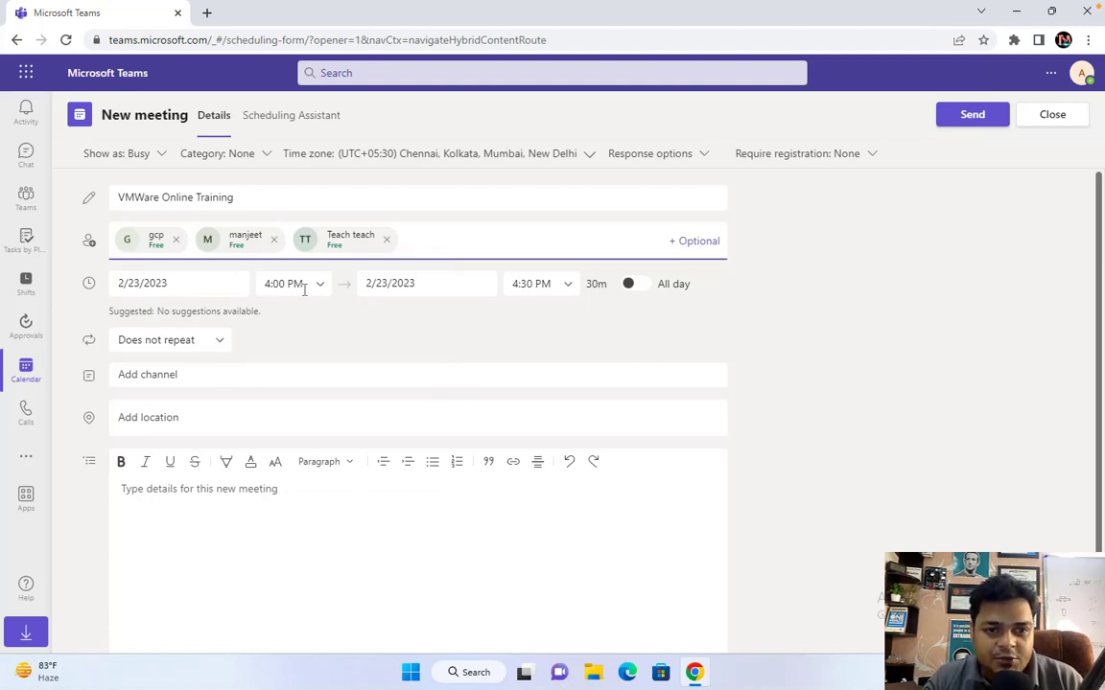
pyautogui.click(566, 290)
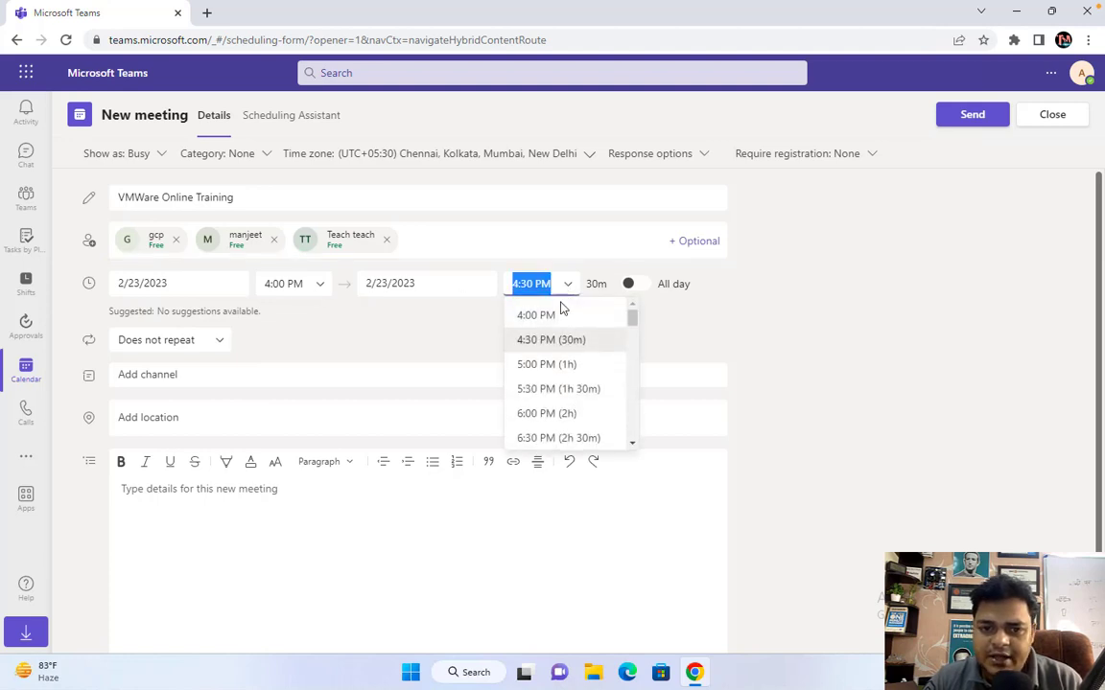
pyautogui.click(546, 363)
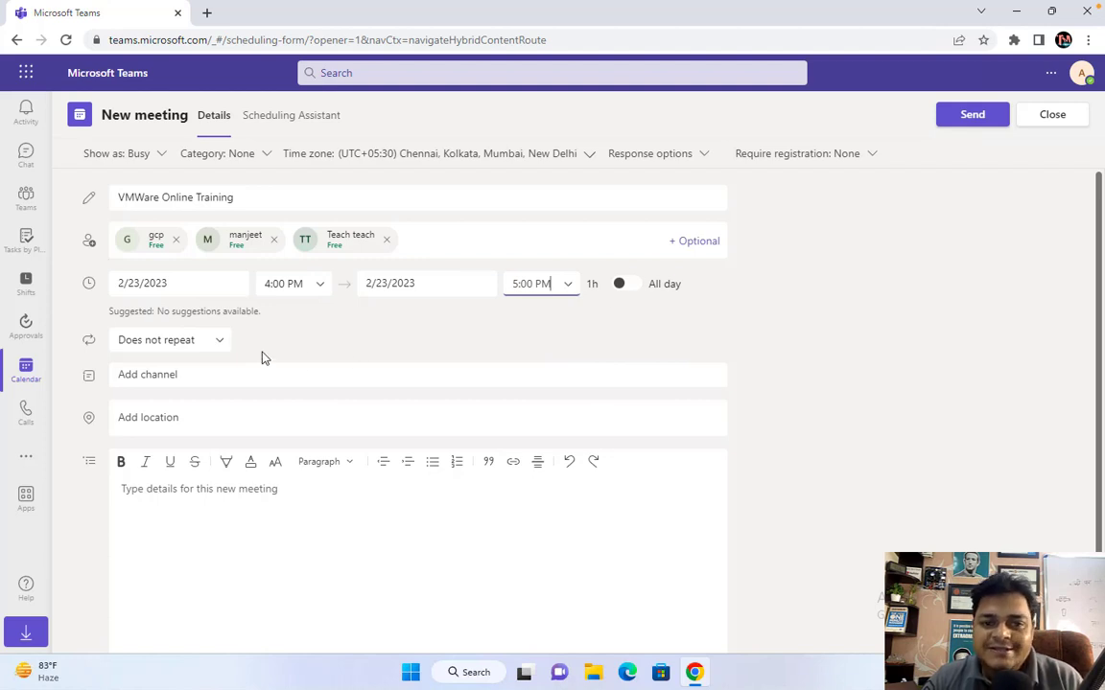
# Make the meeting repeat every day until 2/28/2023 and send the invitation
pyautogui.click(212, 342)
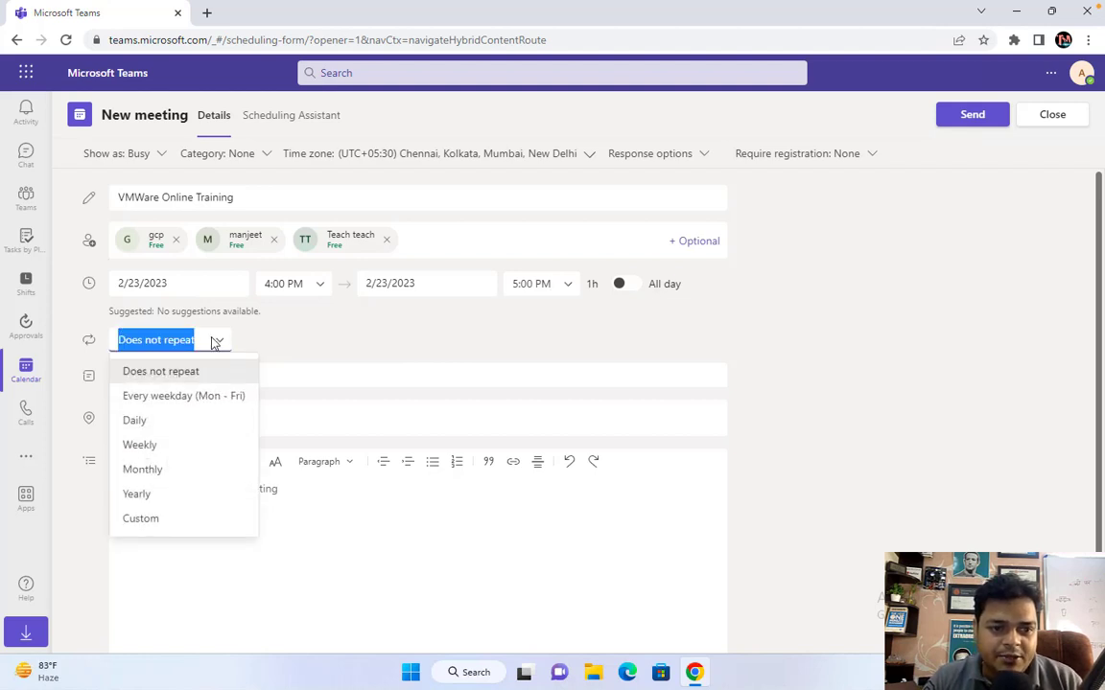
pyautogui.click(146, 423)
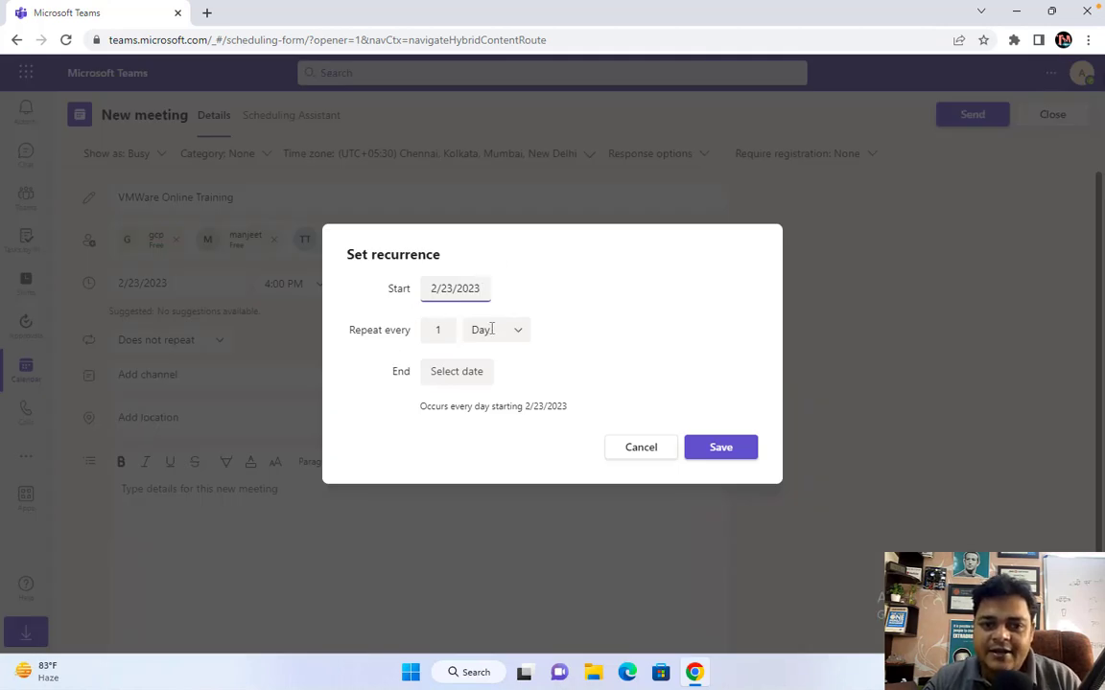
pyautogui.click(467, 370)
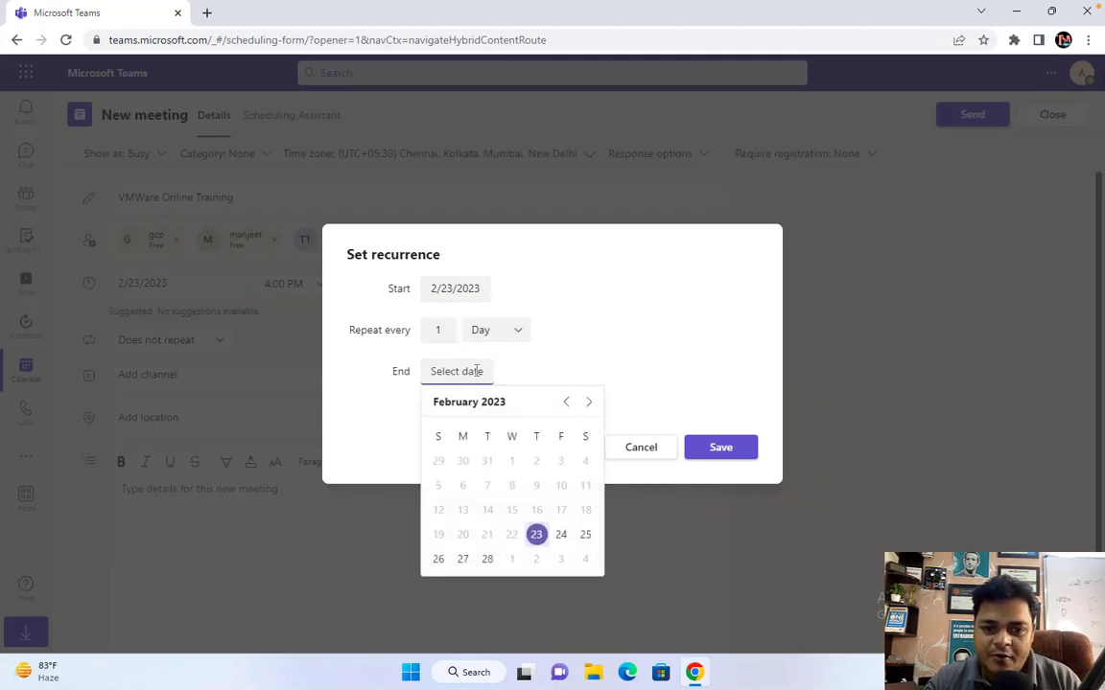
pyautogui.click(487, 560)
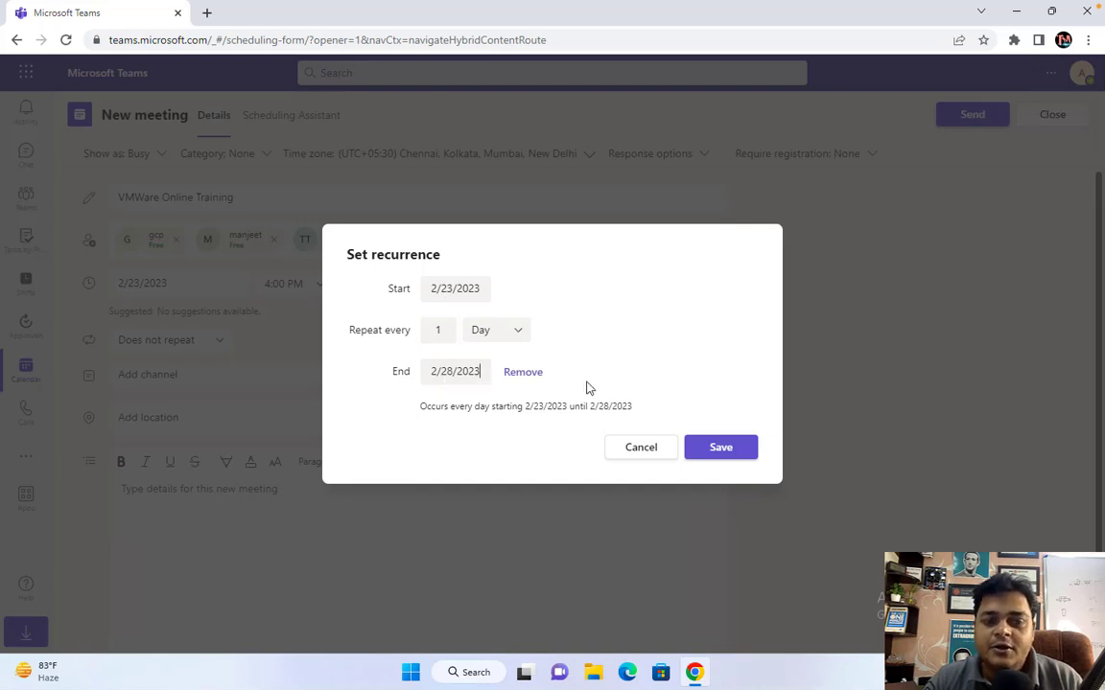
pyautogui.click(746, 448)
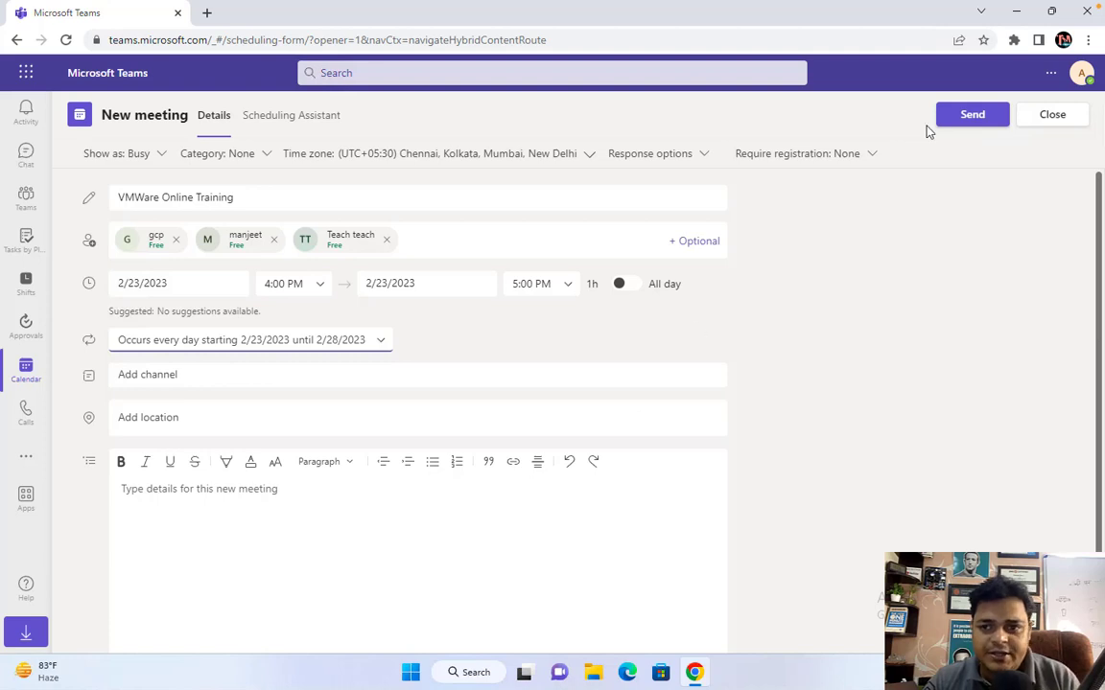
pyautogui.click(972, 115)
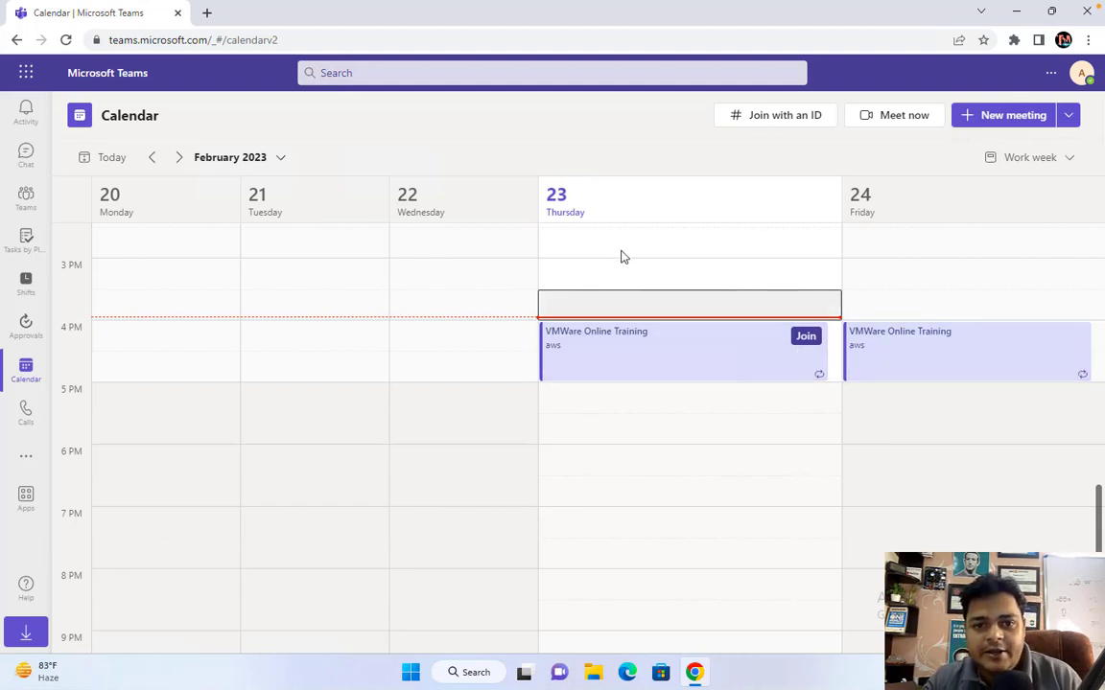
# Check the VMWare Online Training occurrences in the current and following work weeks of the calendar
pyautogui.click(177, 158)
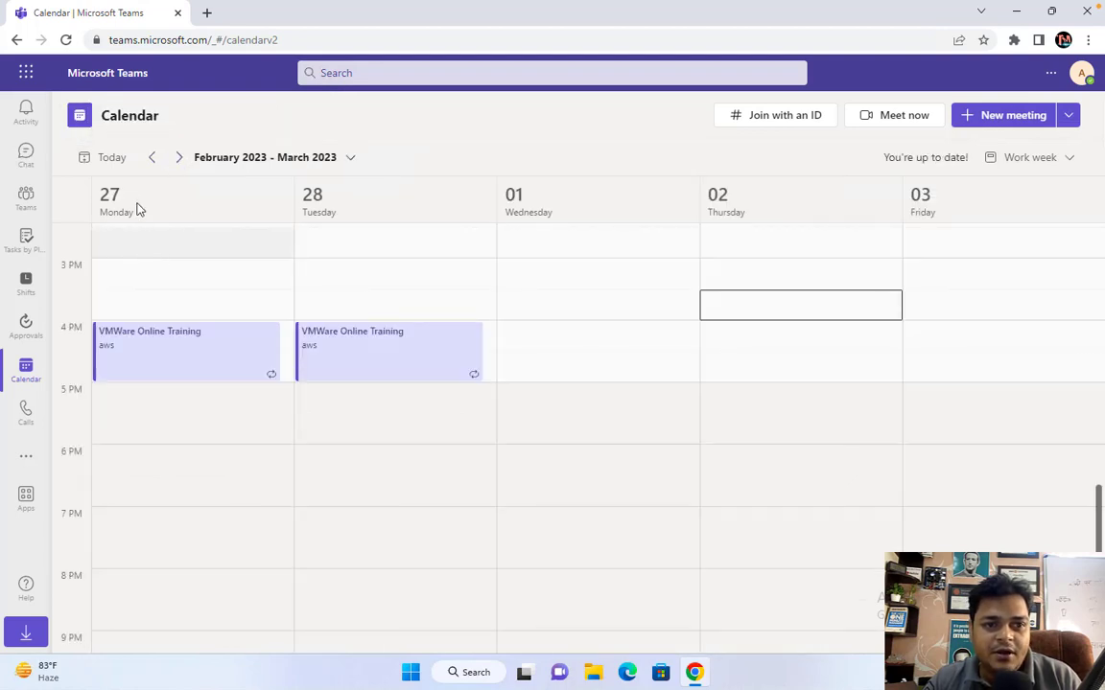
pyautogui.click(152, 158)
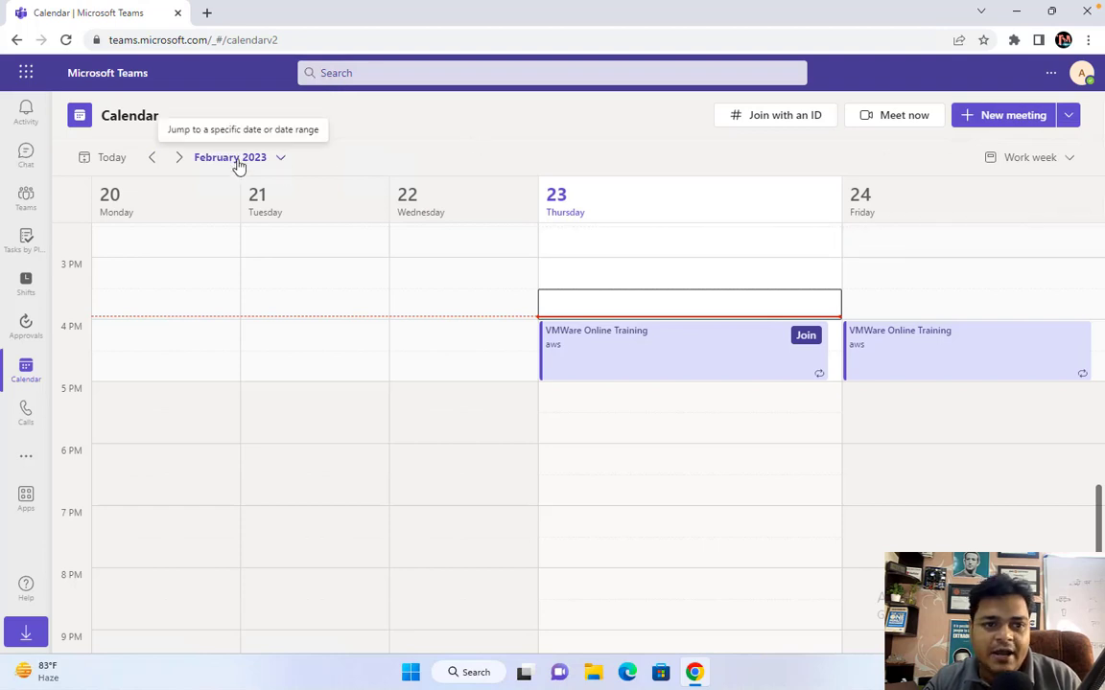
pyautogui.click(179, 157)
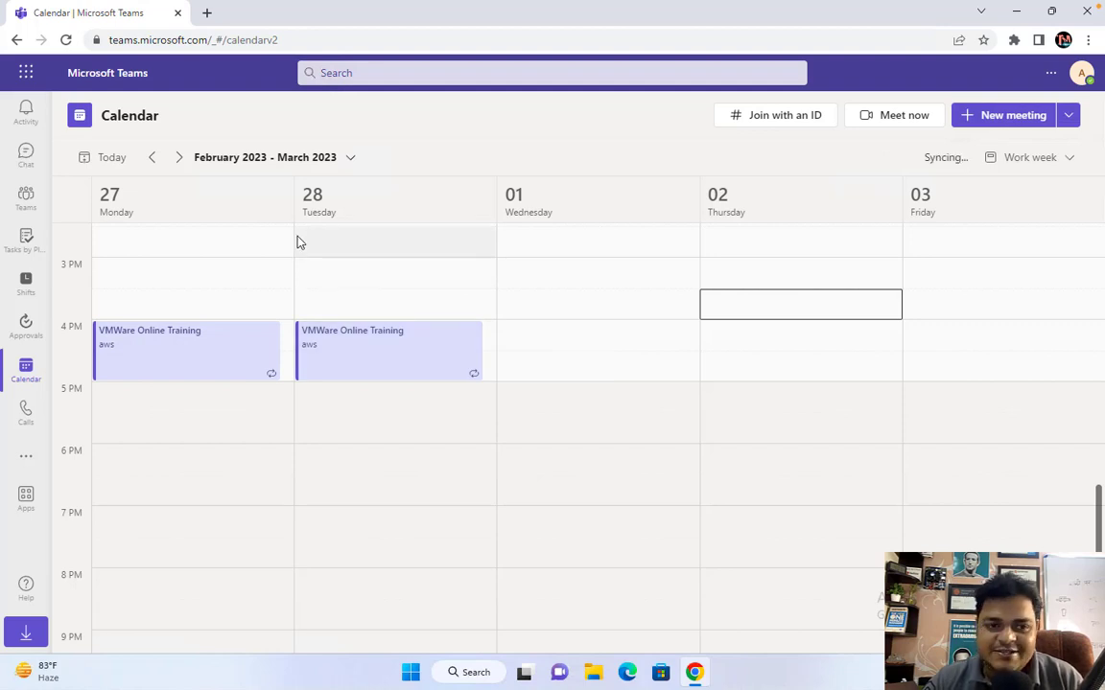
pyautogui.click(153, 159)
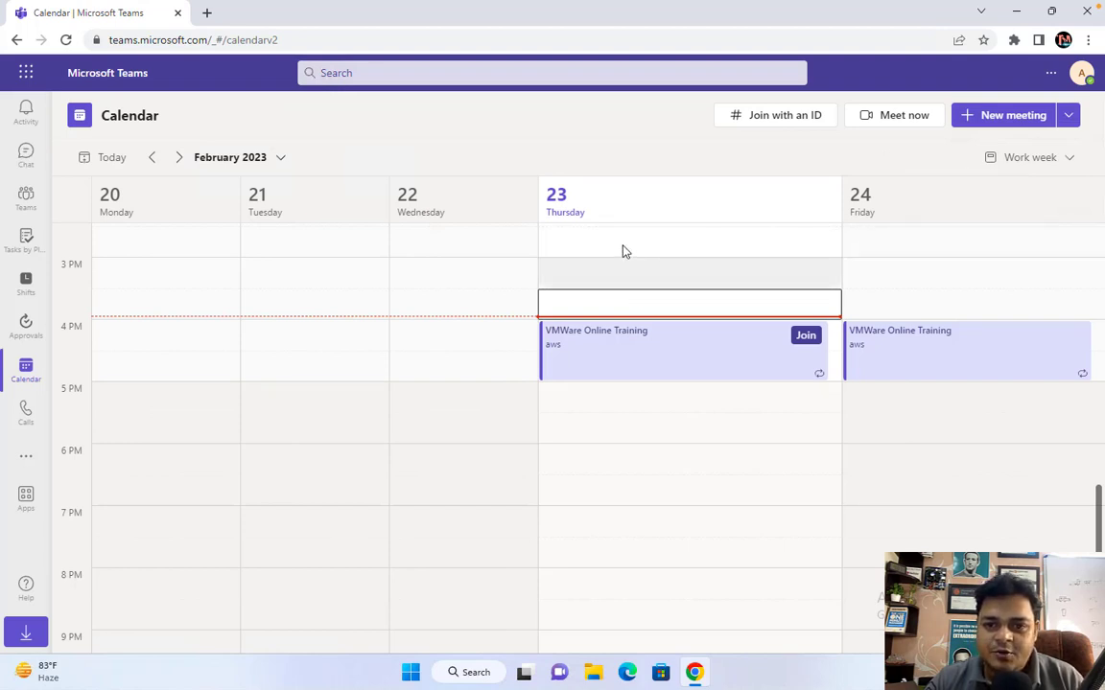
pyautogui.click(179, 158)
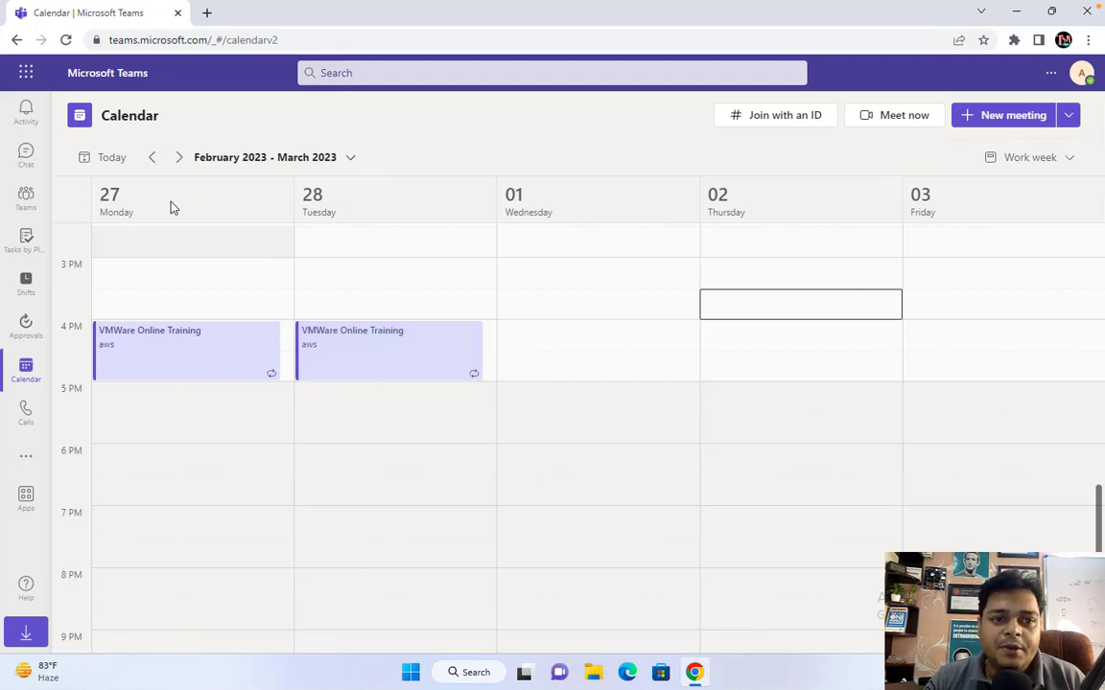
pyautogui.click(150, 169)
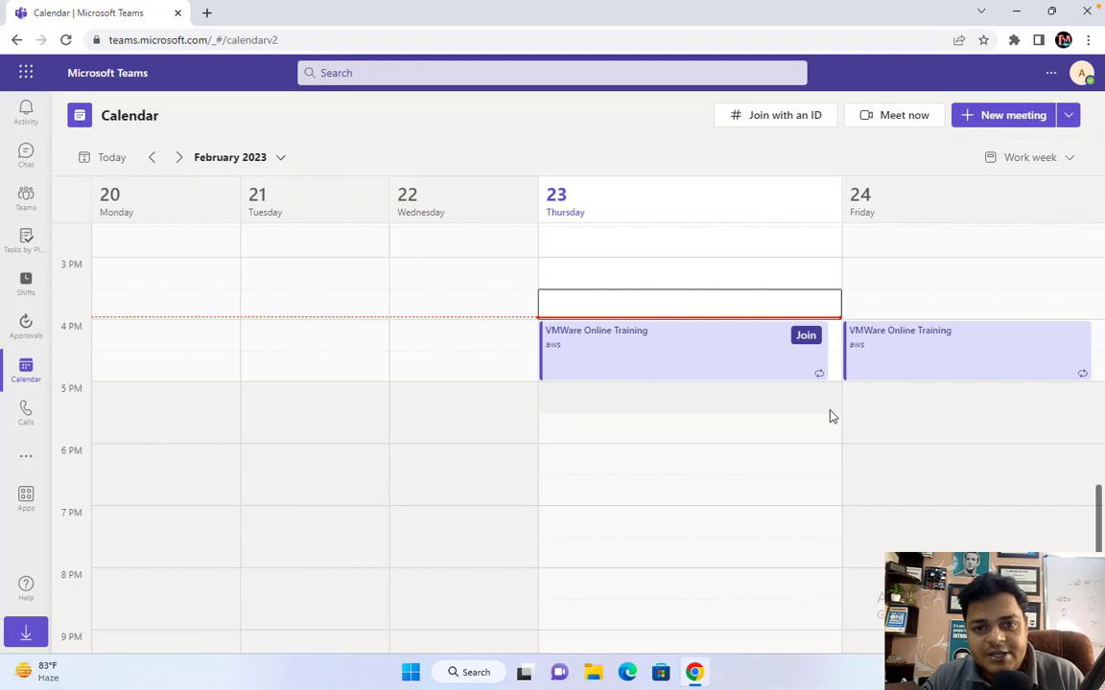
pyautogui.hotkey('ctrl', 'Left')
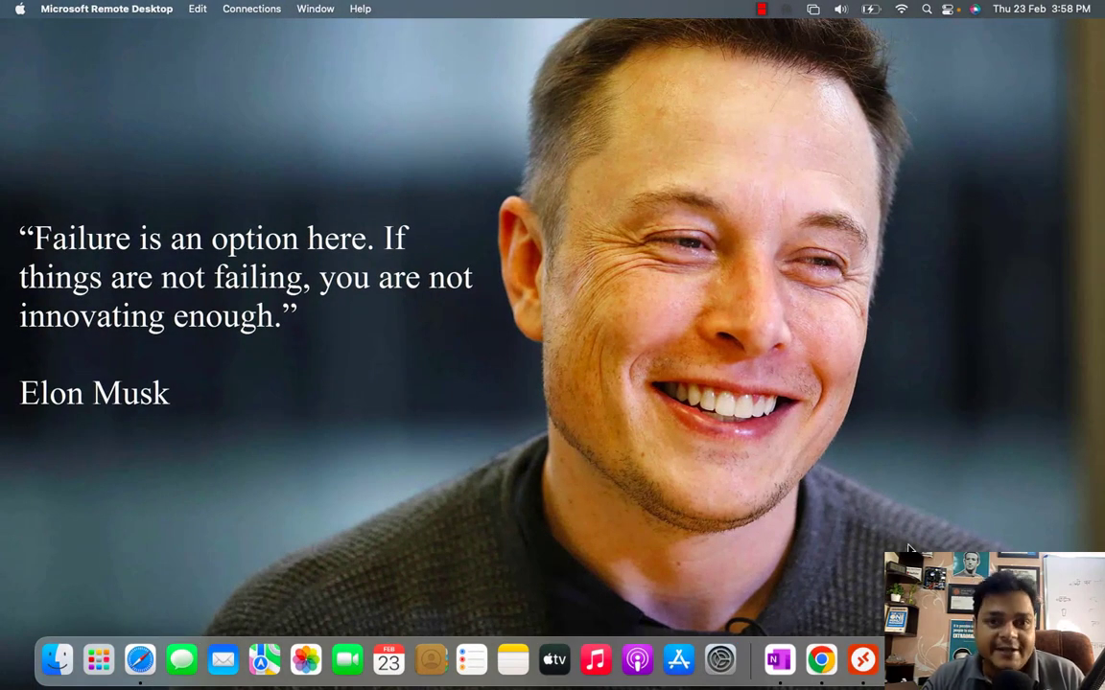